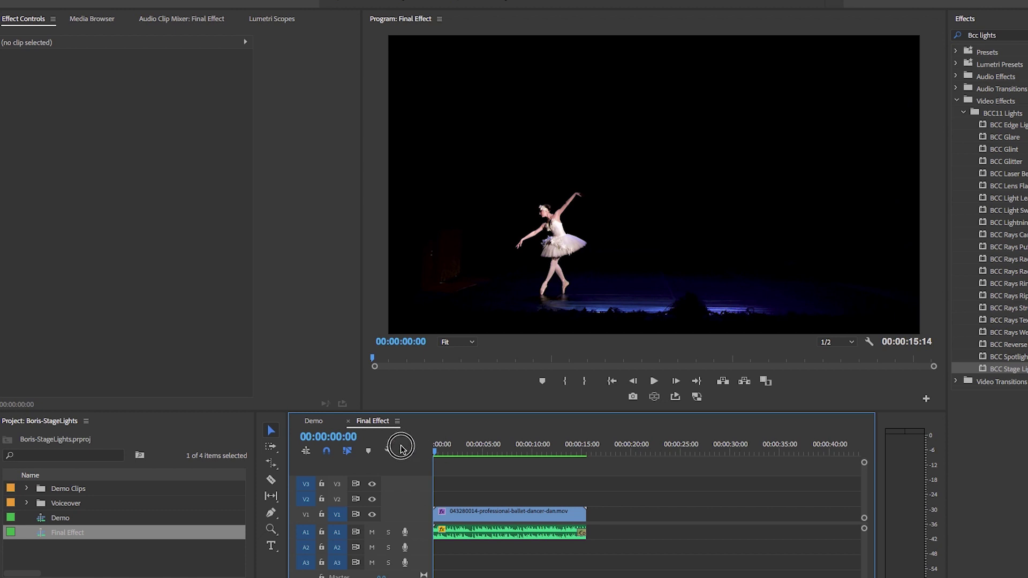
Play parts of the Final Effect sequence and compare its ballet clip with the BCC Stage Light effect switched off and on.
{"action": "key", "text": "space"}
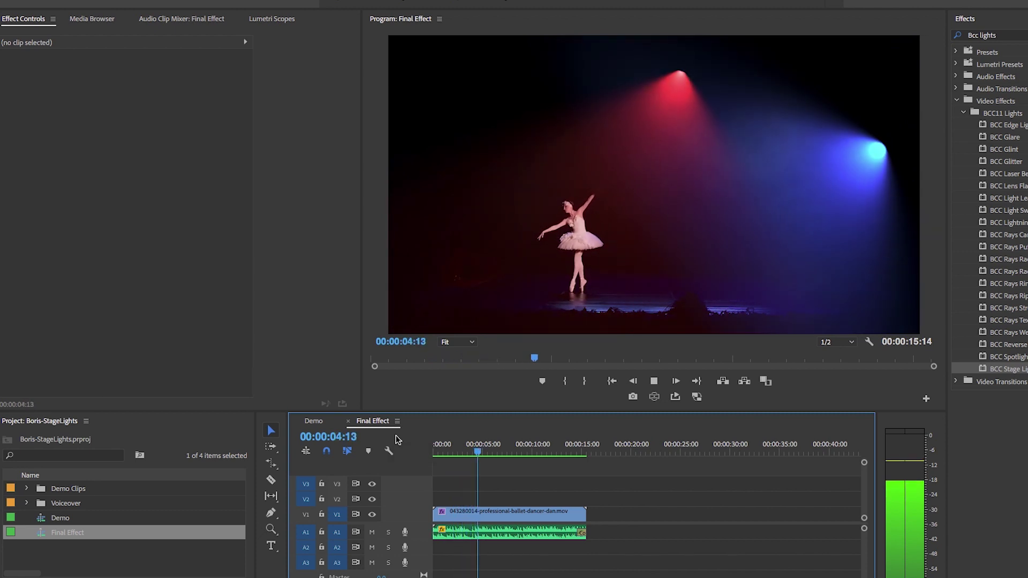
{"action": "key", "text": "space"}
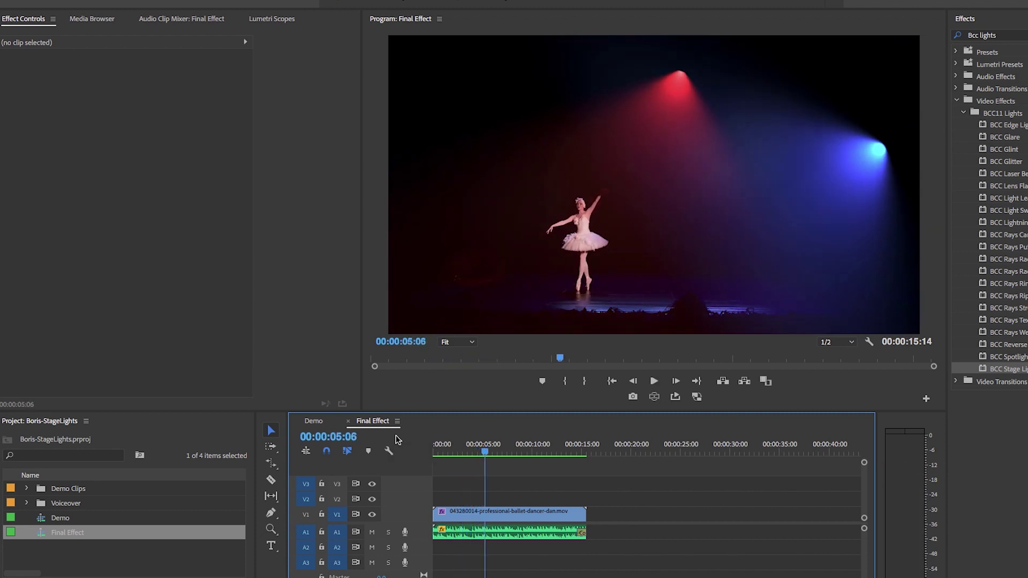
{"action": "left_click", "coordinate": [474, 513]}
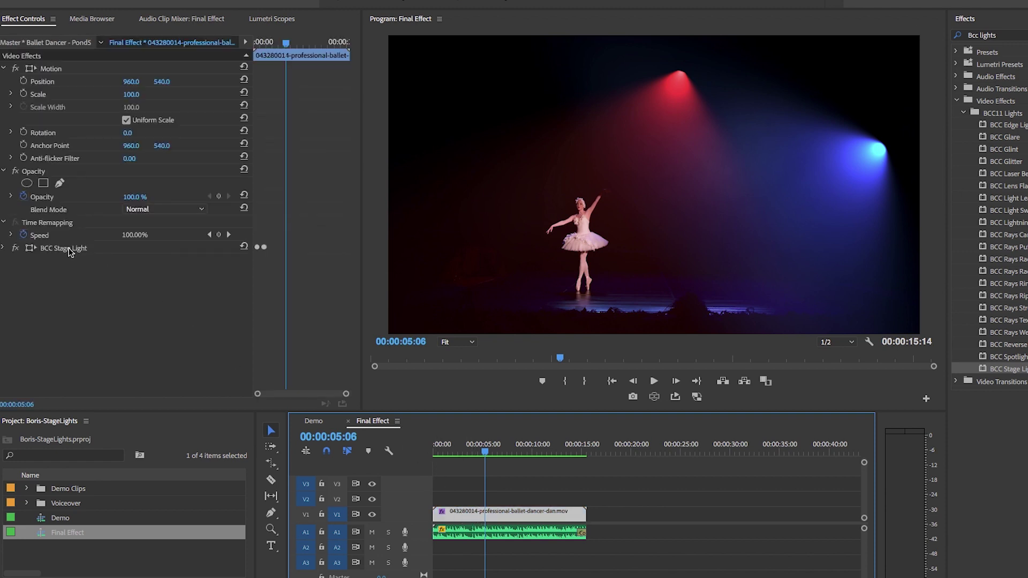
{"action": "left_click", "coordinate": [15, 249]}
{"action": "left_click", "coordinate": [15, 249]}
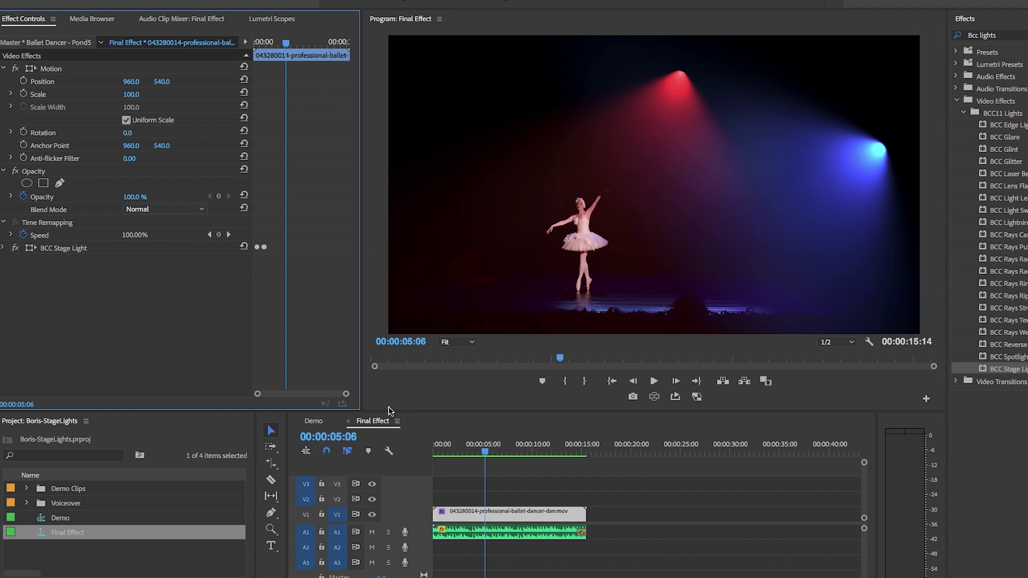
{"action": "left_click", "coordinate": [451, 447]}
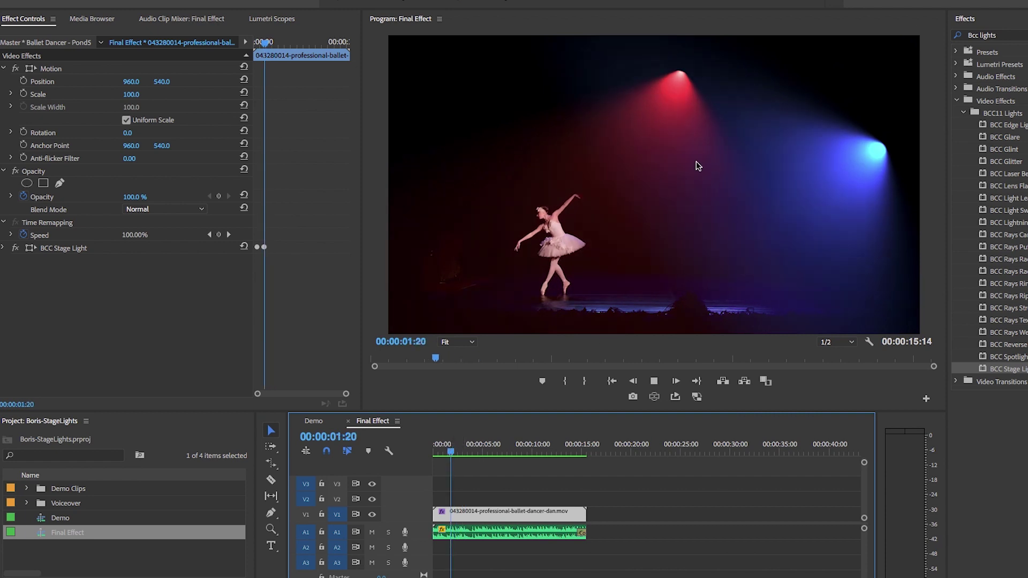
{"action": "key", "text": "space"}
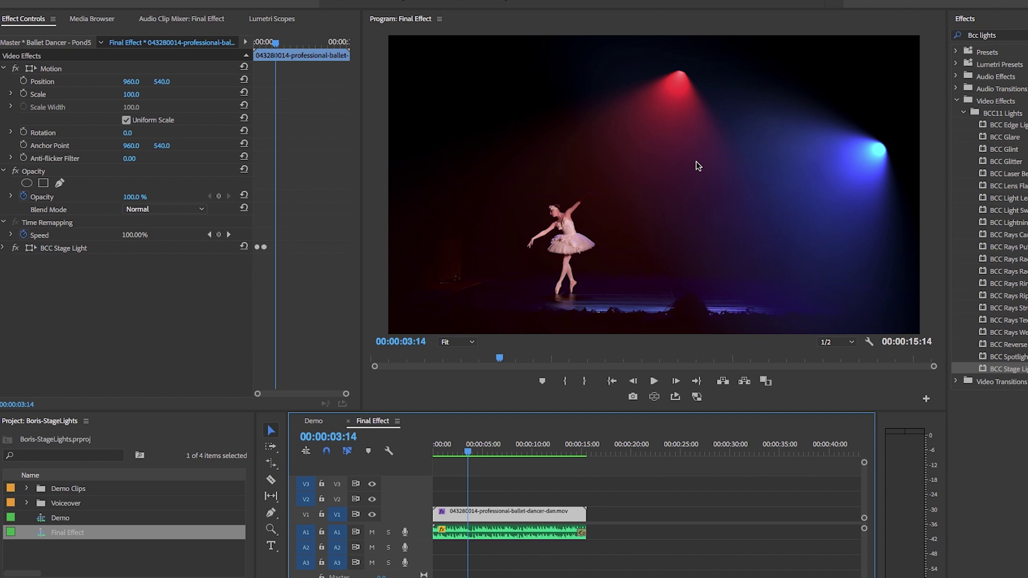
Switch to the Demo sequence and play its untreated ballet clip from the start.
{"action": "left_click", "coordinate": [315, 422]}
{"action": "left_click_drag", "start_coordinate": [451, 448], "coordinate": [430, 447]}
{"action": "key", "text": "space"}
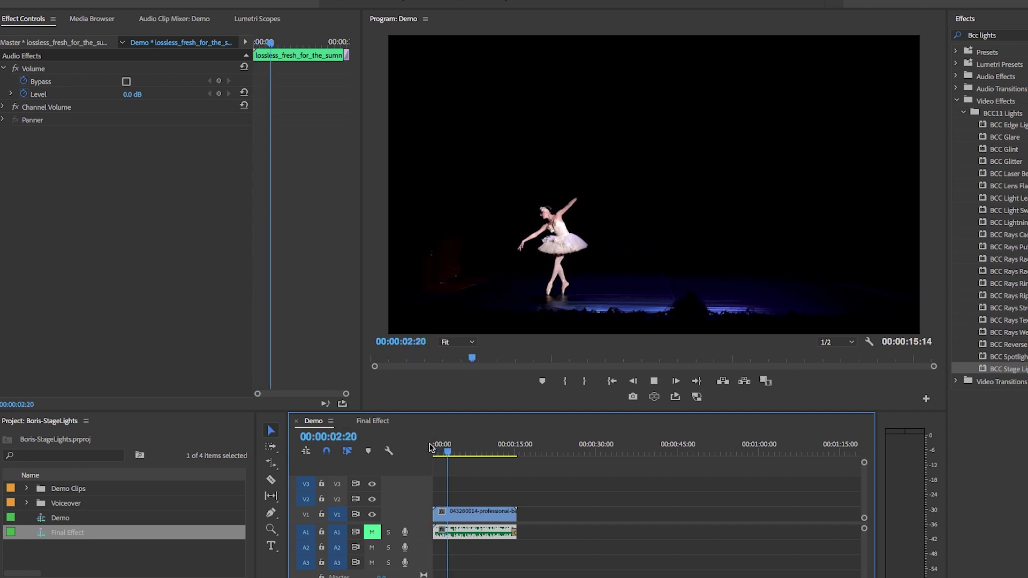
{"action": "key", "text": "space"}
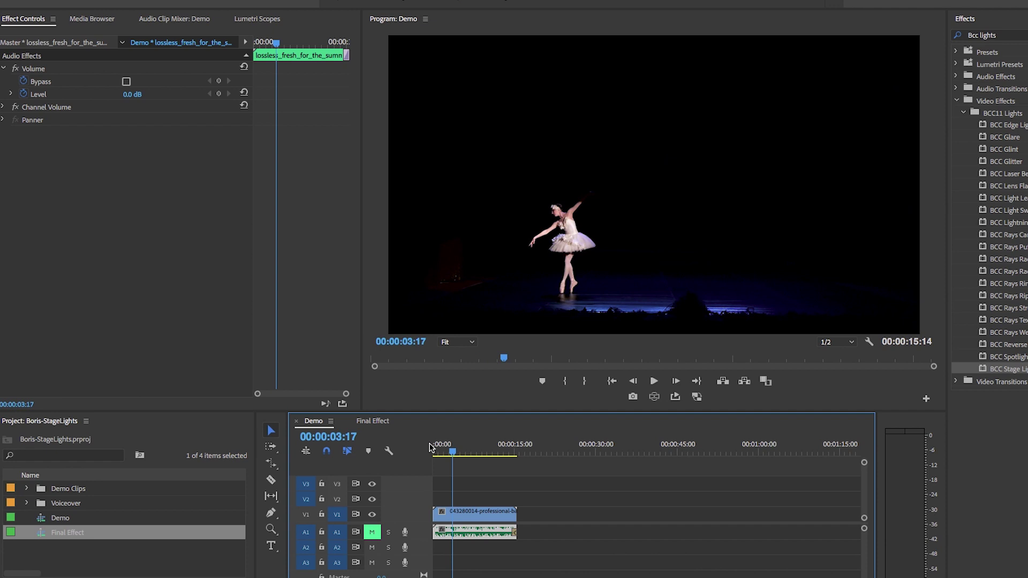
Apply the BCC Stage Light effect to the ballet clip in the Demo sequence and save the project.
{"action": "left_click", "coordinate": [467, 518]}
{"action": "left_click", "coordinate": [973, 35]}
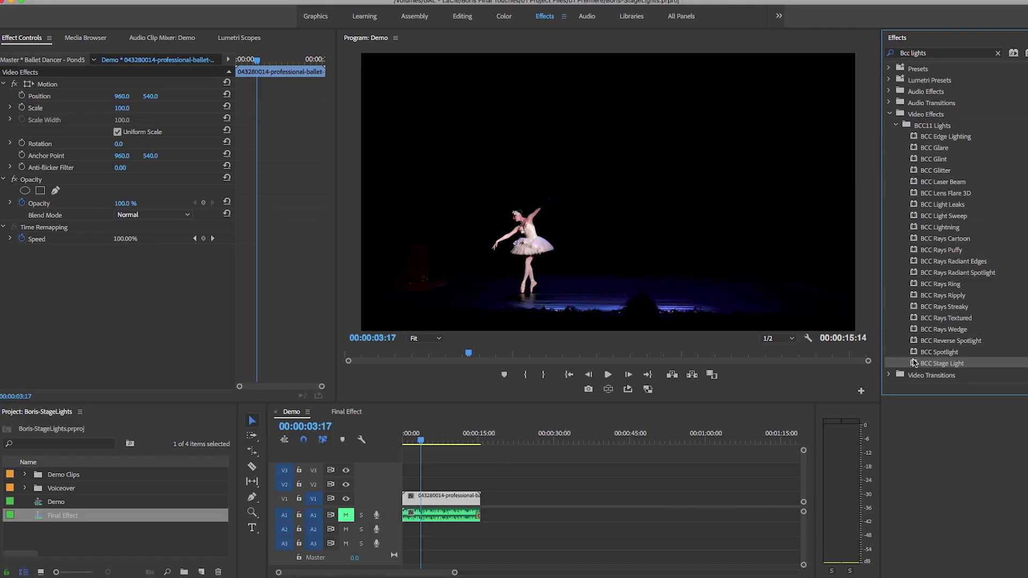
{"action": "double_click", "coordinate": [913, 363]}
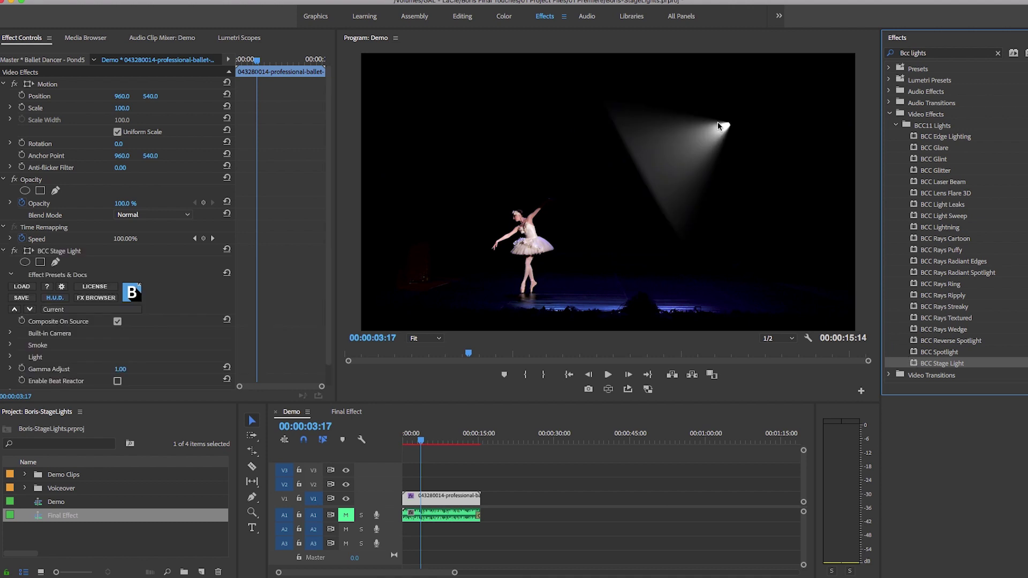
{"action": "key", "text": "super+s"}
Open the FX Browser for BCC Stage Light and play the preview of the BuiltinTriplePointWhiteLowSmoke preset.
{"action": "left_click", "coordinate": [73, 254]}
{"action": "scroll", "coordinate": [75, 257], "scroll_direction": "down", "scroll_amount": 1}
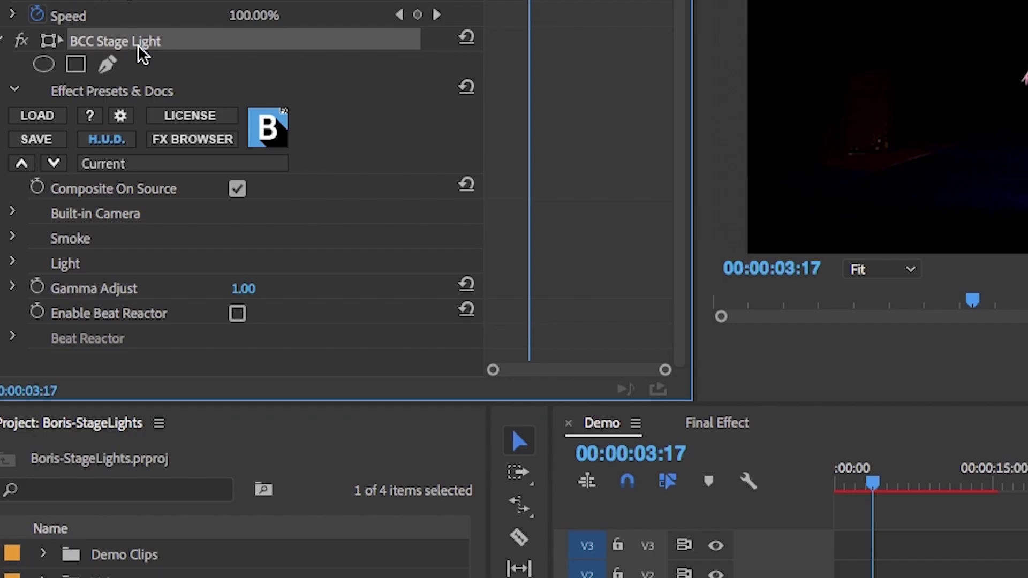
{"action": "left_click", "coordinate": [182, 140]}
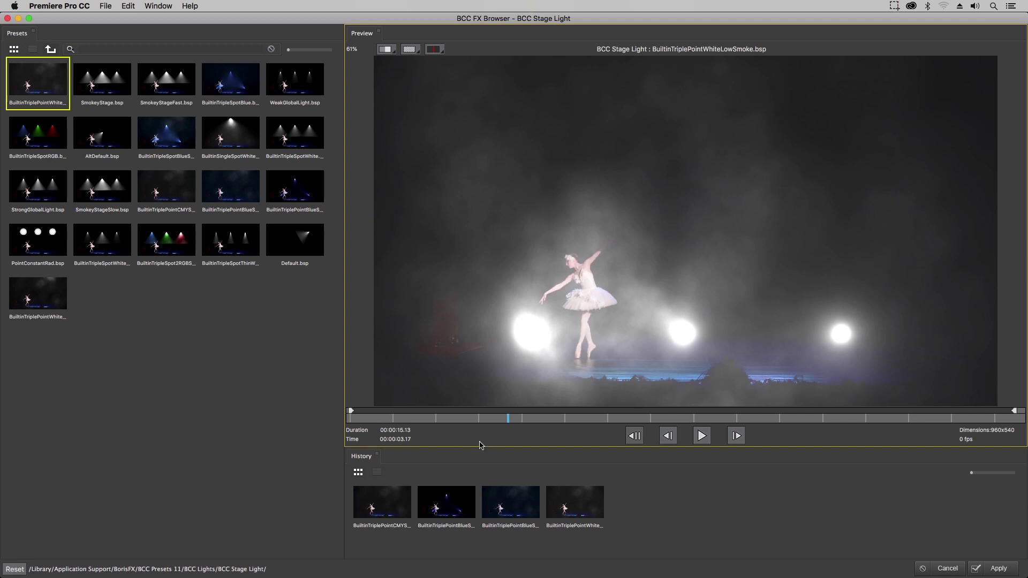
{"action": "left_click", "coordinate": [701, 437]}
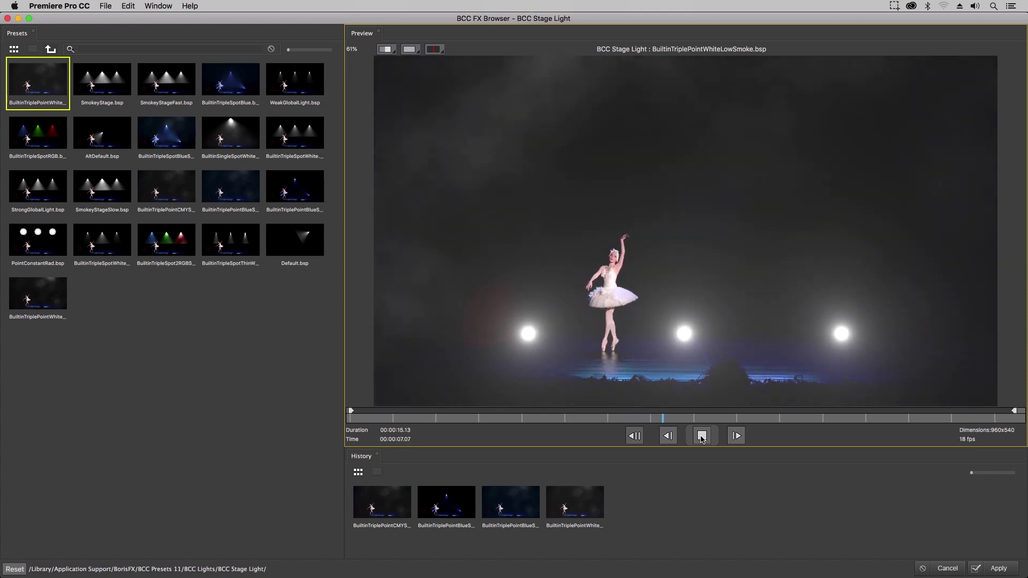
{"action": "left_click", "coordinate": [701, 436]}
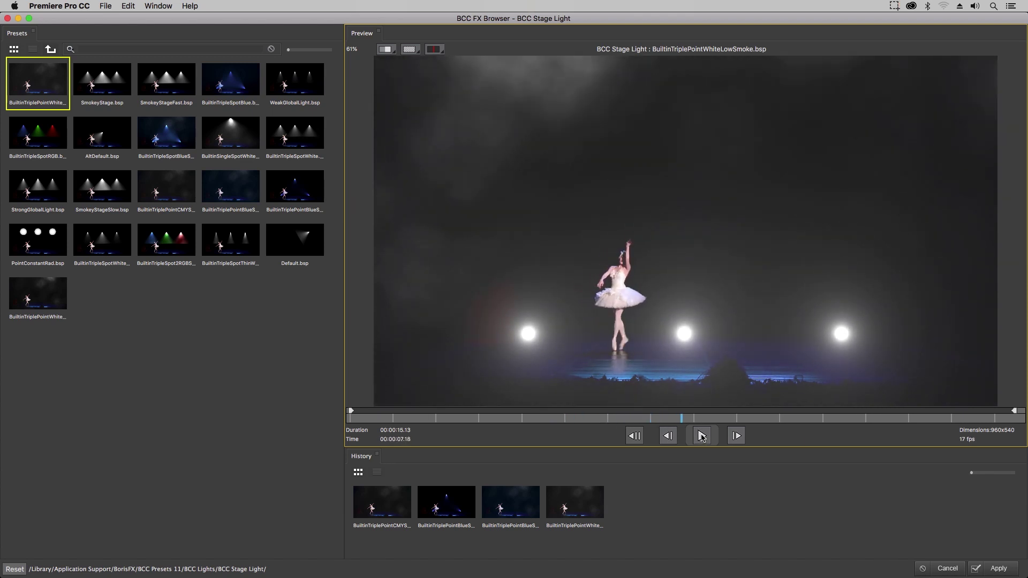
Preview the BuiltinTriplePointCMYSmoke and BuiltinTriplePointBlueSmoke presets, playing the blue one, and leave the FX Browser without applying any preset.
{"action": "left_click", "coordinate": [159, 190]}
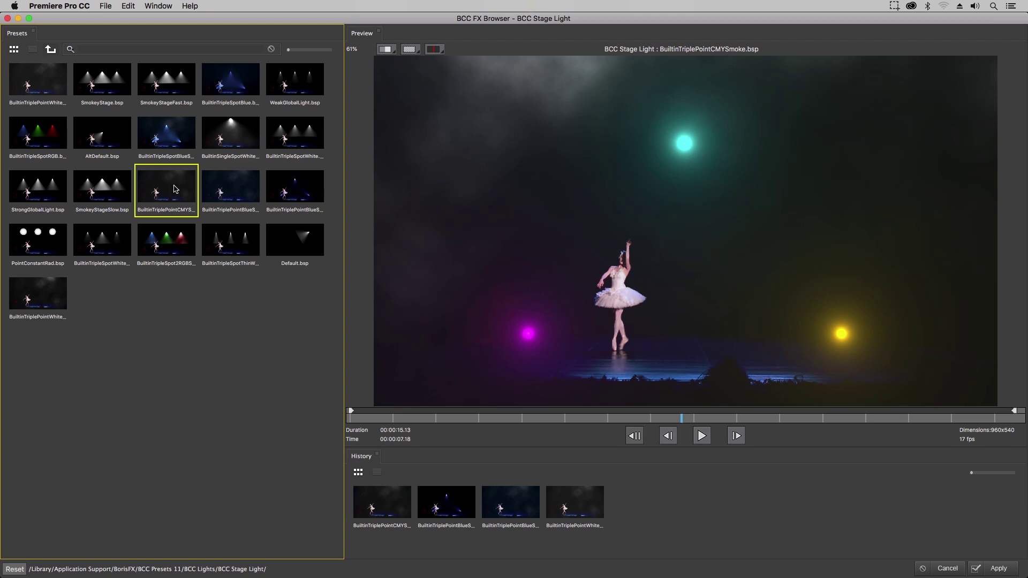
{"action": "left_click", "coordinate": [220, 189]}
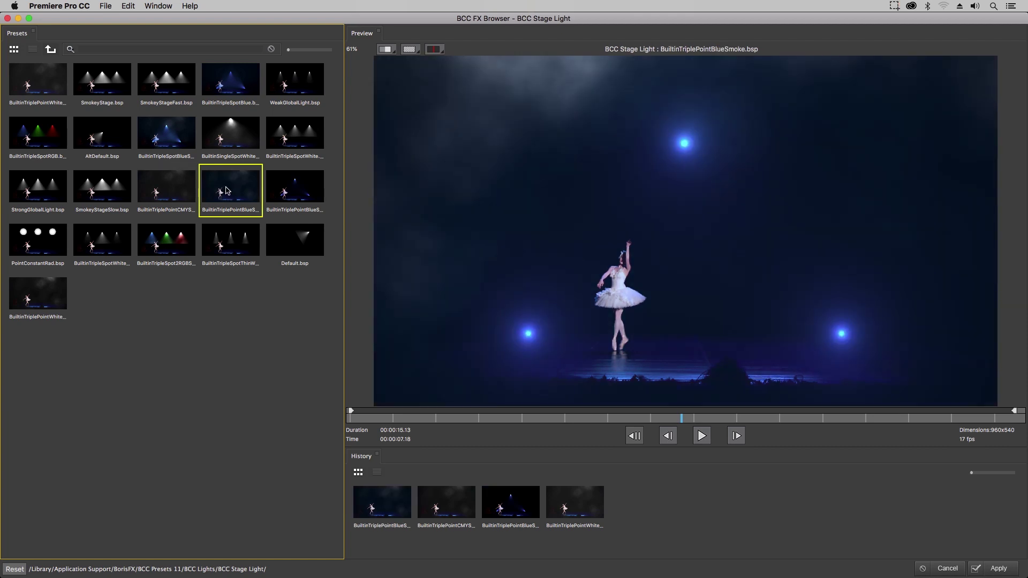
{"action": "left_click", "coordinate": [702, 436]}
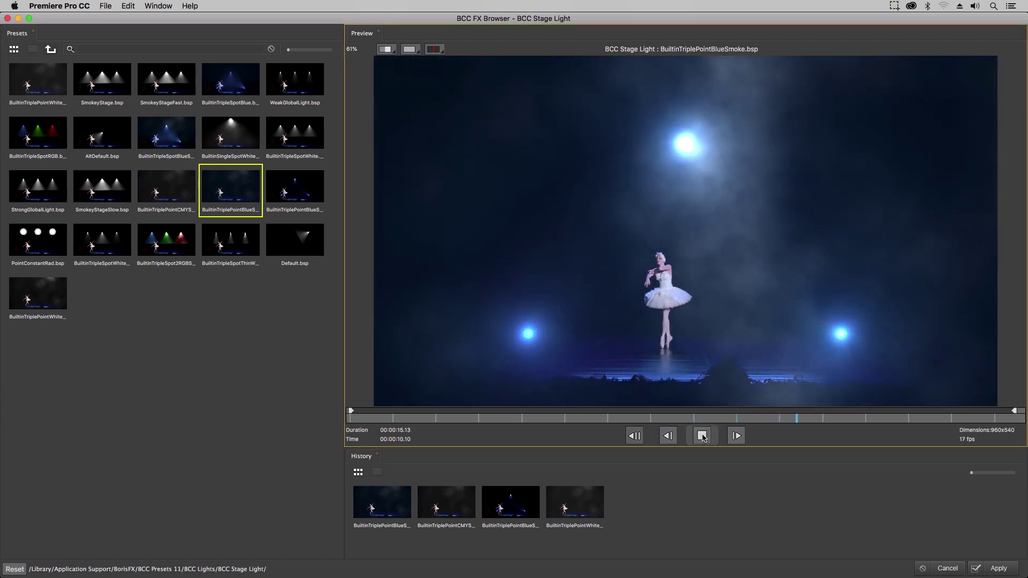
{"action": "left_click", "coordinate": [702, 436]}
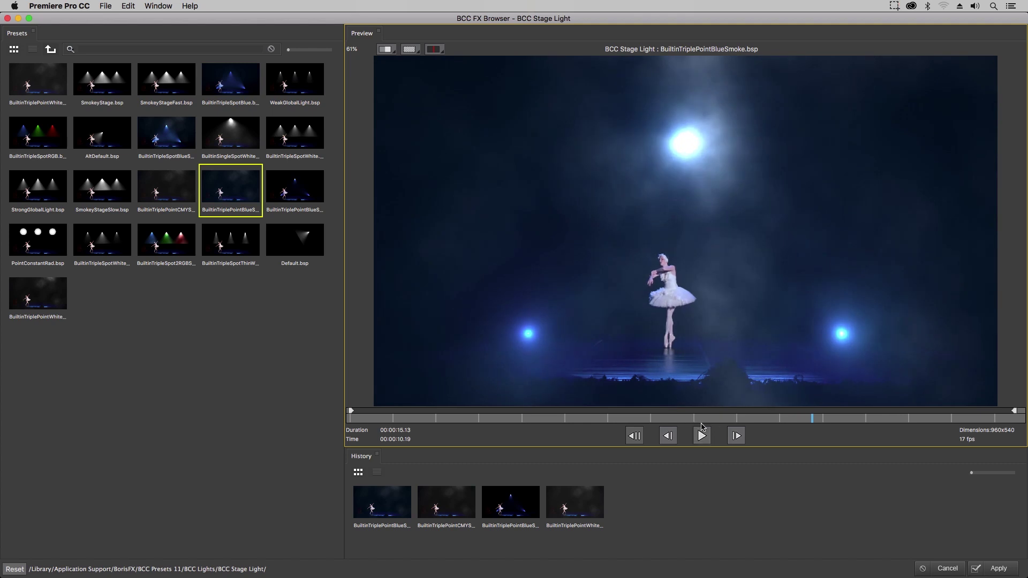
{"action": "left_click", "coordinate": [944, 569]}
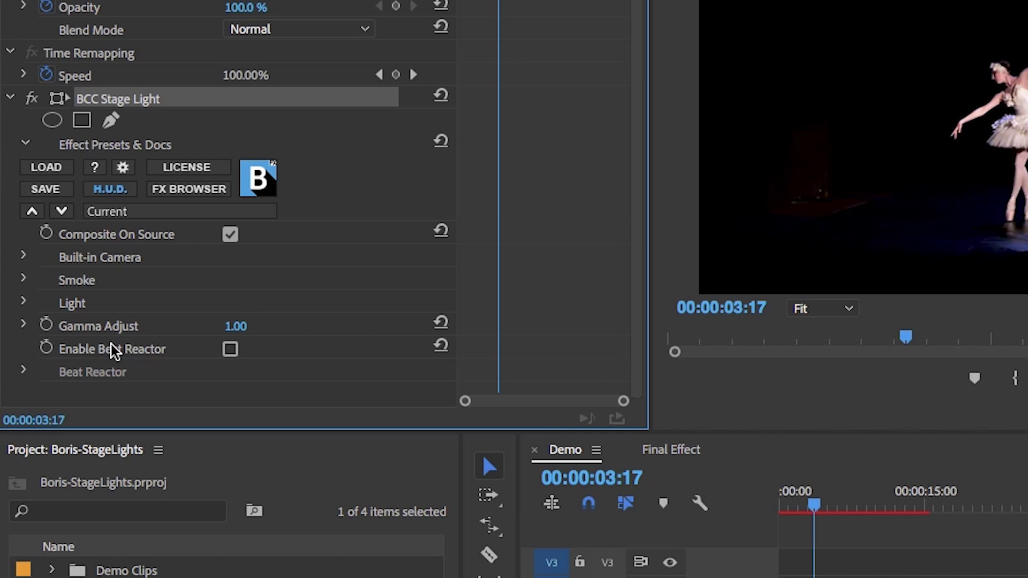
Expand the Light group of BCC Stage Light and show the parameters of Light Source 1.
{"action": "left_click", "coordinate": [23, 303]}
{"action": "left_click_drag", "start_coordinate": [639, 148], "coordinate": [641, 294]}
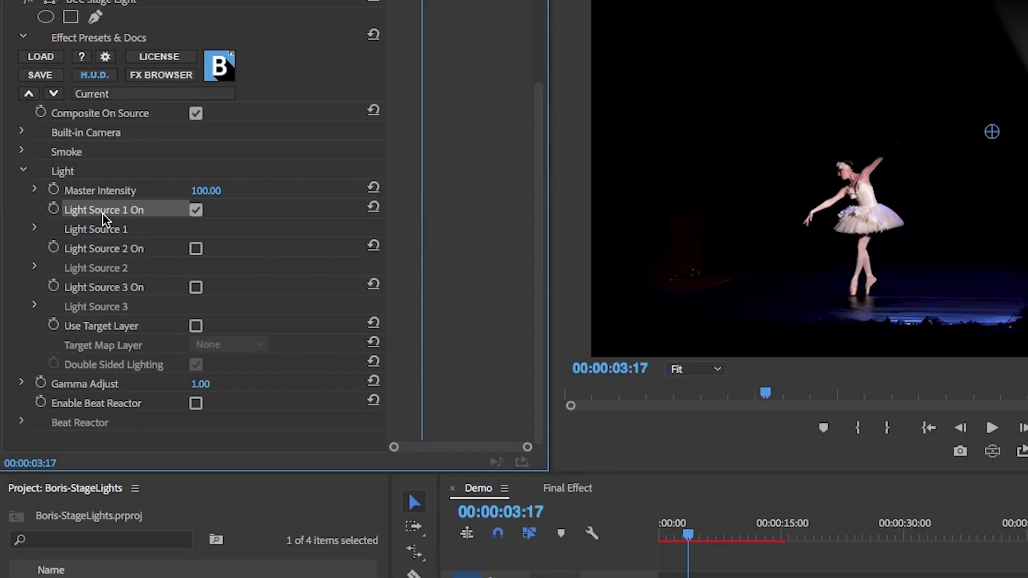
{"action": "left_click", "coordinate": [35, 229]}
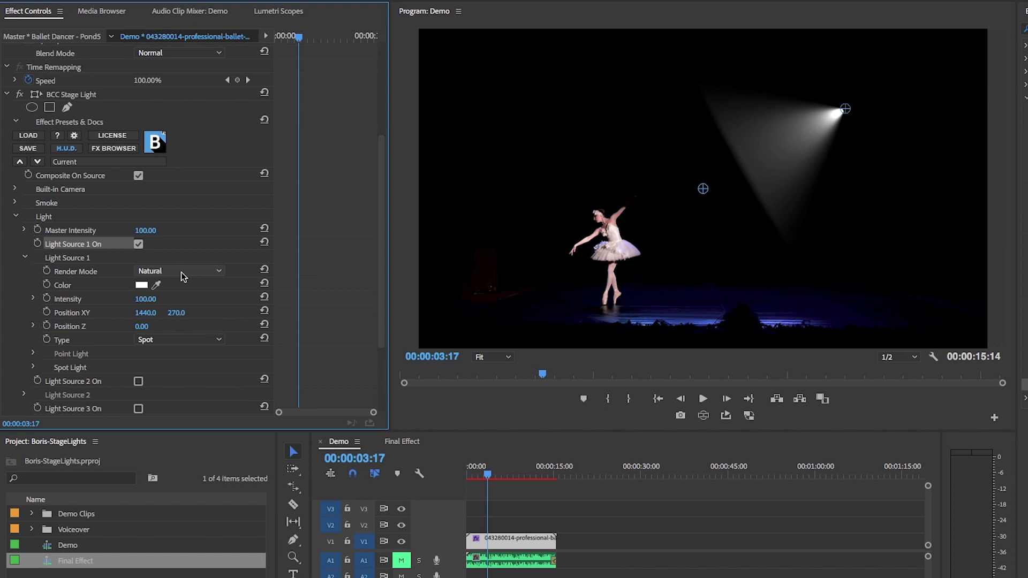
Try the Strong and Weak render modes on Light Source 1 and return it to Natural.
{"action": "left_click", "coordinate": [181, 275]}
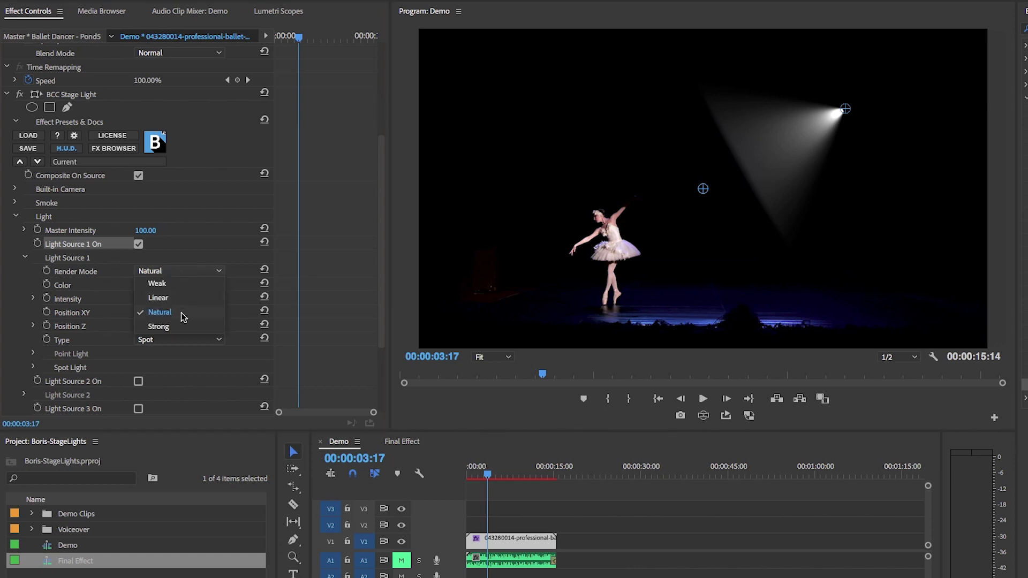
{"action": "left_click", "coordinate": [174, 327]}
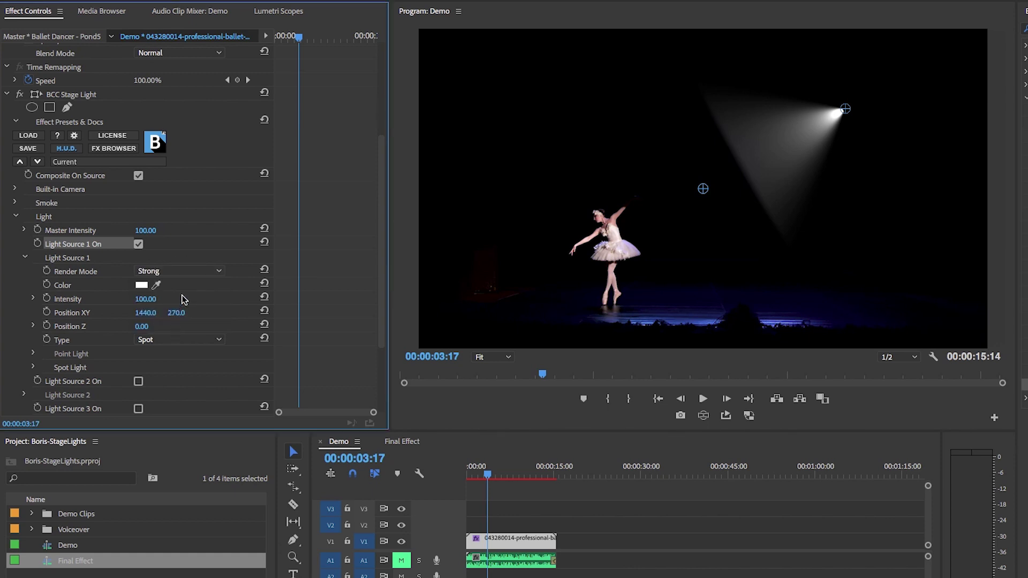
{"action": "left_click", "coordinate": [187, 274]}
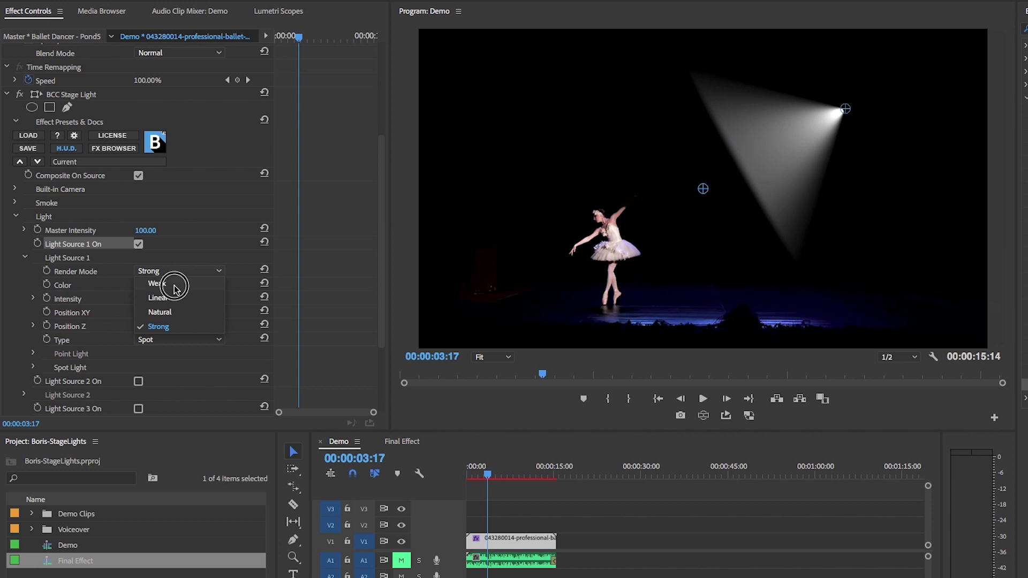
{"action": "left_click", "coordinate": [169, 282]}
{"action": "left_click", "coordinate": [179, 272]}
{"action": "left_click", "coordinate": [169, 315]}
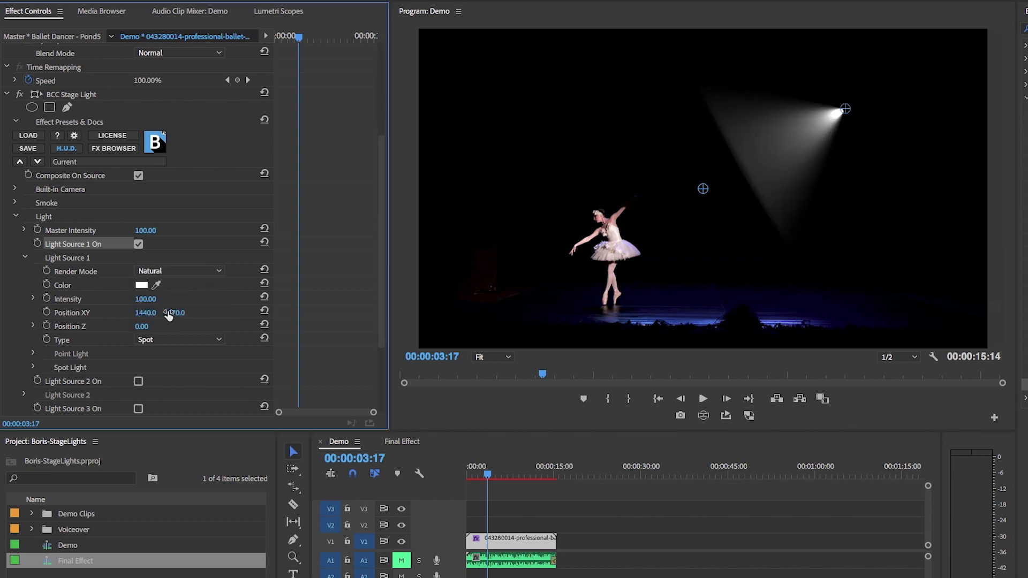
Set the color of Light Source 1 to blue 0D49C7.
{"action": "left_click", "coordinate": [141, 285]}
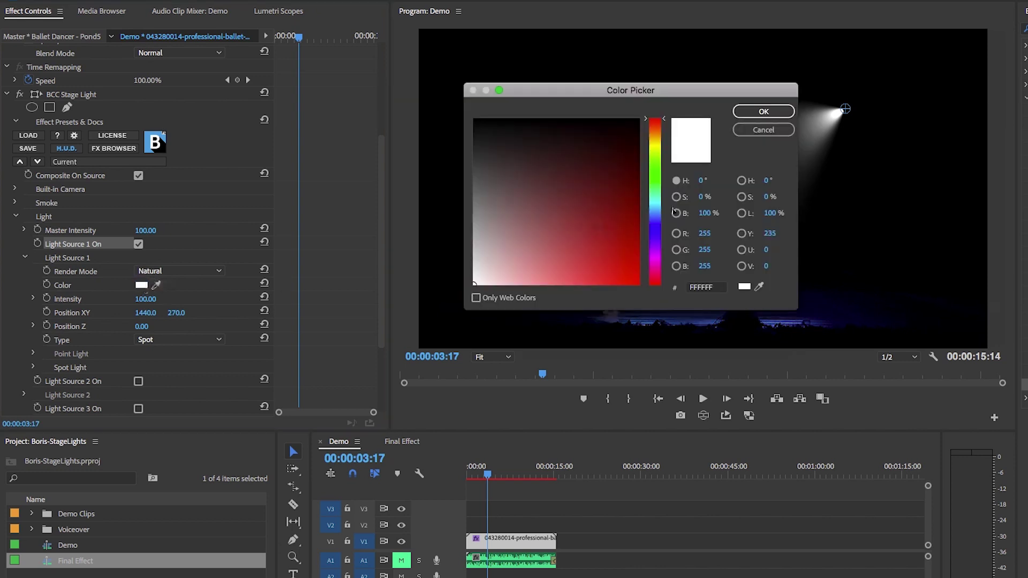
{"action": "left_click", "coordinate": [654, 220]}
{"action": "left_click_drag", "start_coordinate": [627, 238], "coordinate": [628, 249]}
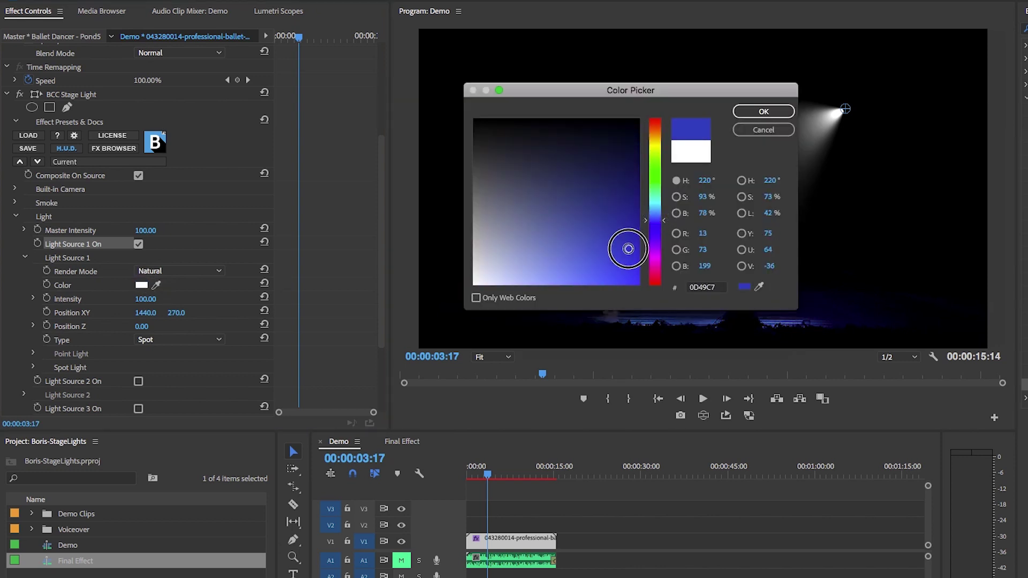
{"action": "left_click", "coordinate": [772, 112]}
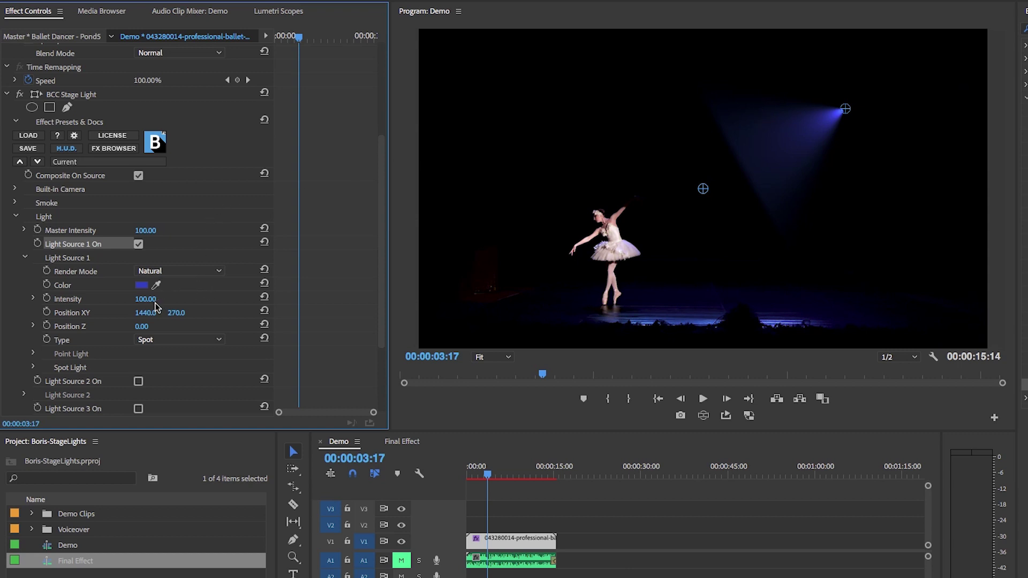
Raise the intensity of Light Source 1 to 179.56.
{"action": "left_click", "coordinate": [32, 298]}
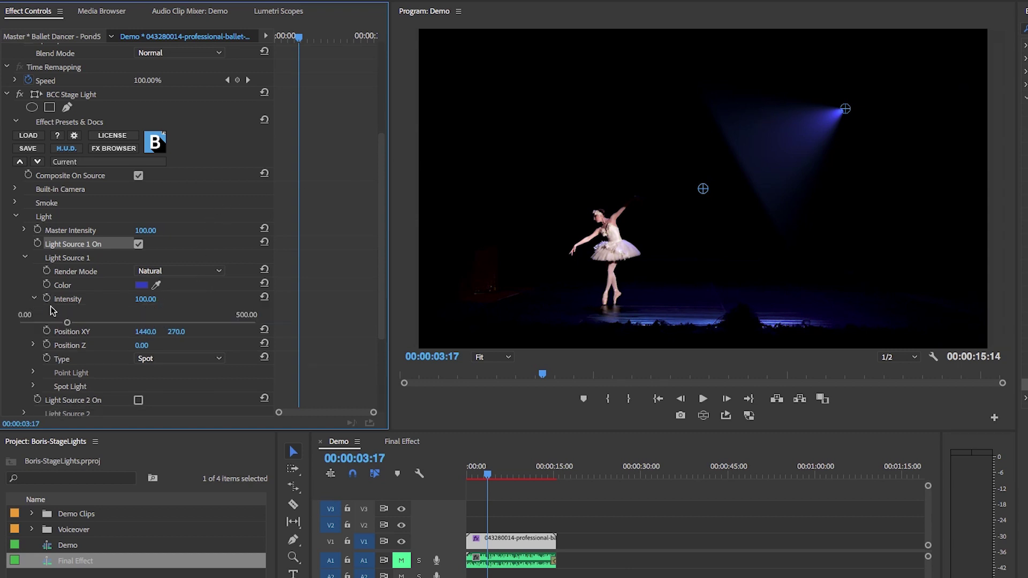
{"action": "left_click_drag", "start_coordinate": [67, 324], "coordinate": [104, 326]}
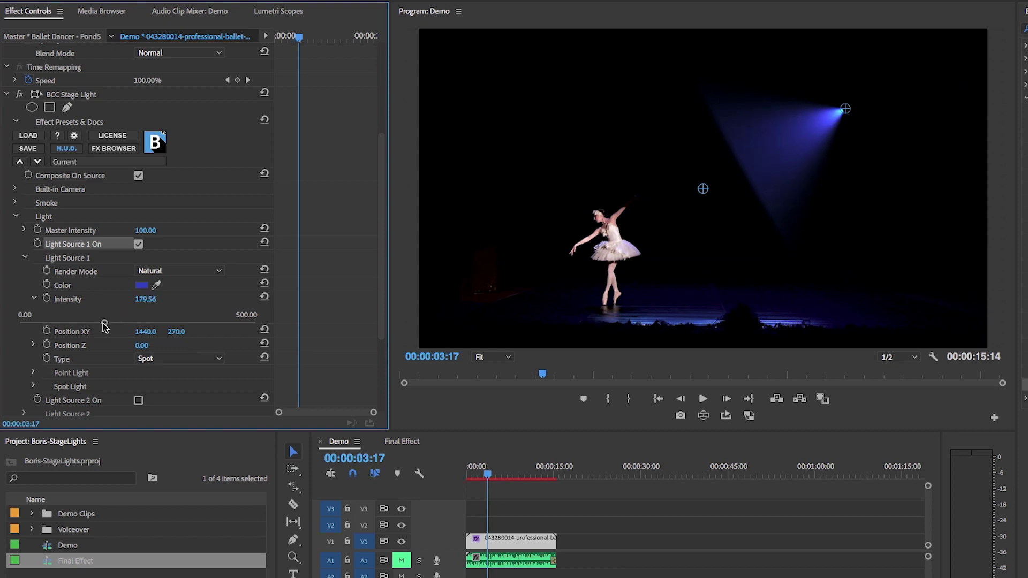
{"action": "left_click", "coordinate": [34, 300]}
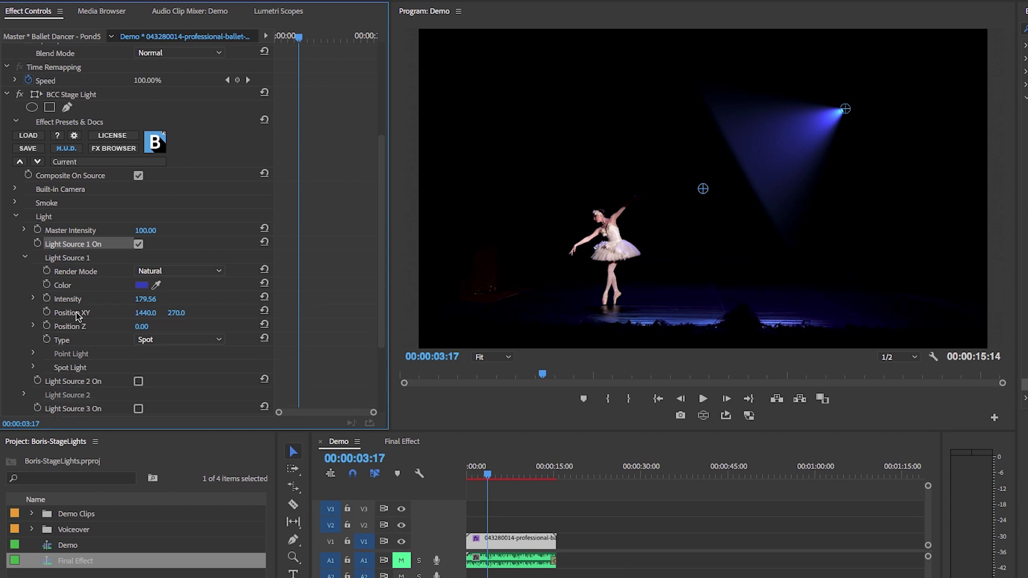
Set Light Source 1's Position XY to 1485.0, 394.0 and its Position Z to -0.44.
{"action": "mouse_move", "coordinate": [145, 314]}
{"action": "left_mouse_down"}
{"action": "mouse_move", "coordinate": [62, 313]}
{"action": "mouse_move", "coordinate": [208, 314]}
{"action": "mouse_move", "coordinate": [75, 313]}
{"action": "mouse_move", "coordinate": [128, 314]}
{"action": "left_mouse_up"}
{"action": "left_click_drag", "start_coordinate": [896, 108], "coordinate": [857, 145]}
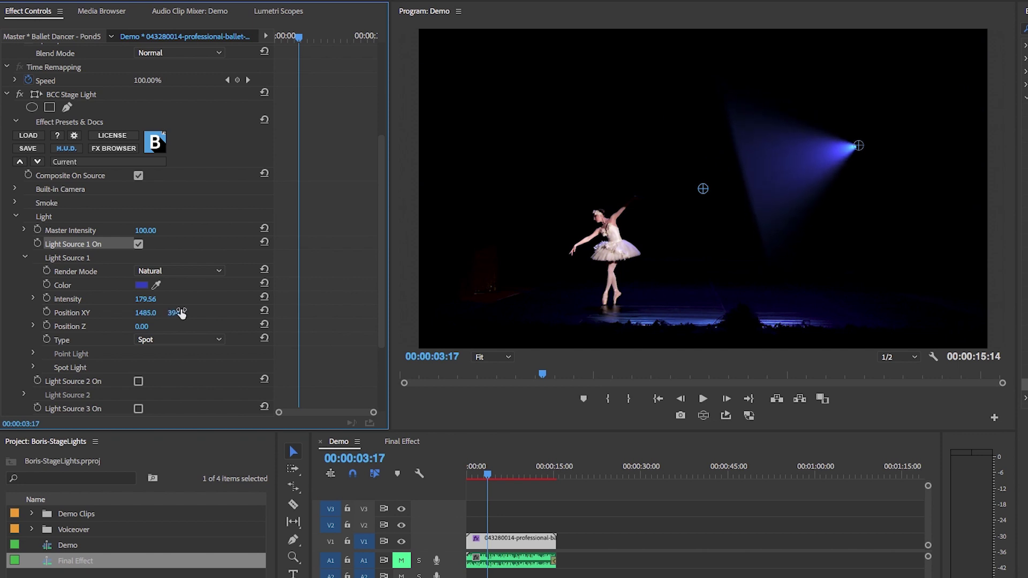
{"action": "scroll", "coordinate": [174, 323], "scroll_direction": "down", "scroll_amount": 1}
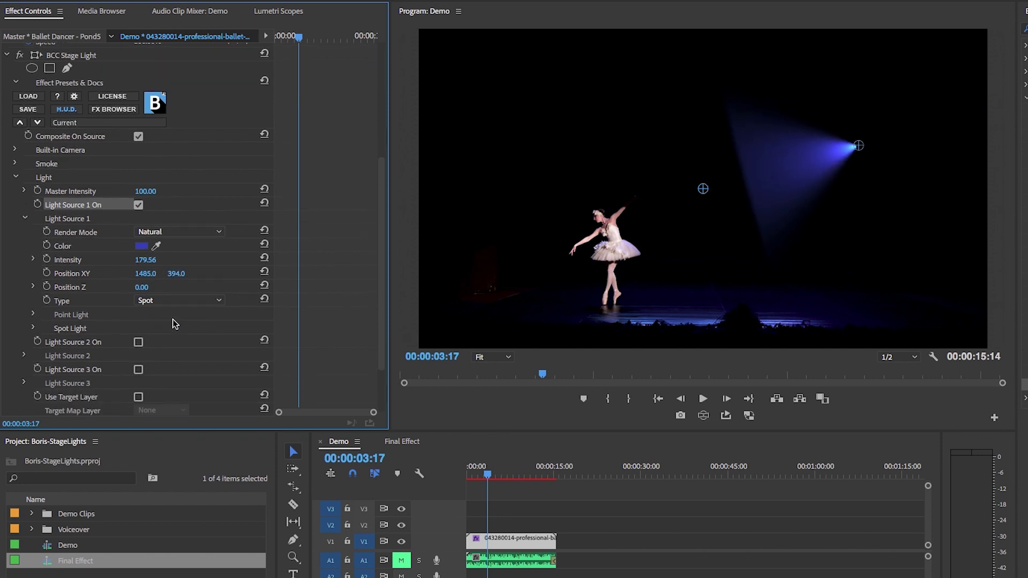
{"action": "left_click", "coordinate": [33, 287]}
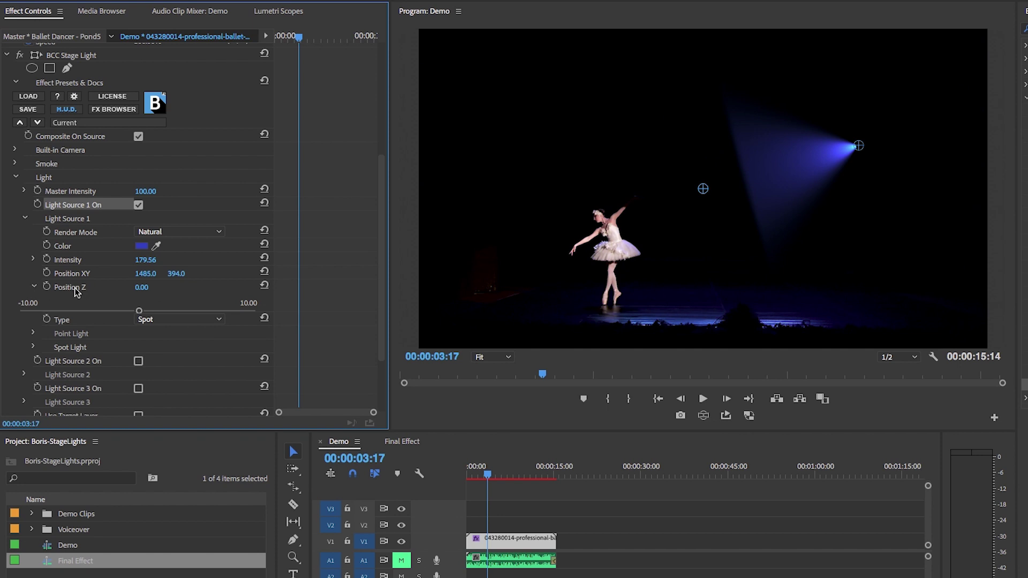
{"action": "left_click_drag", "start_coordinate": [137, 310], "coordinate": [132, 311]}
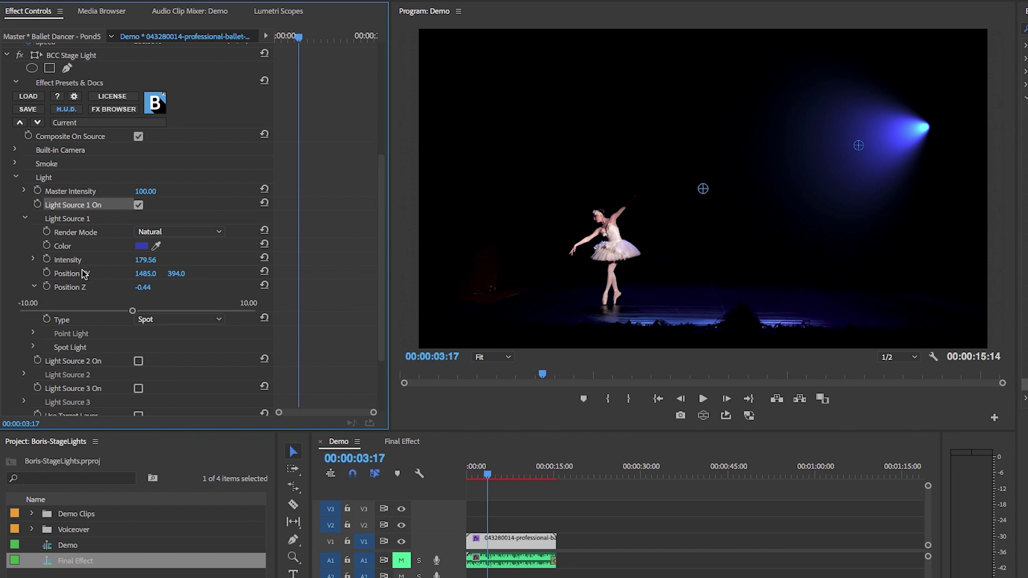
Try the Point type on Light Source 1 and return it to Spot.
{"action": "left_click", "coordinate": [34, 287]}
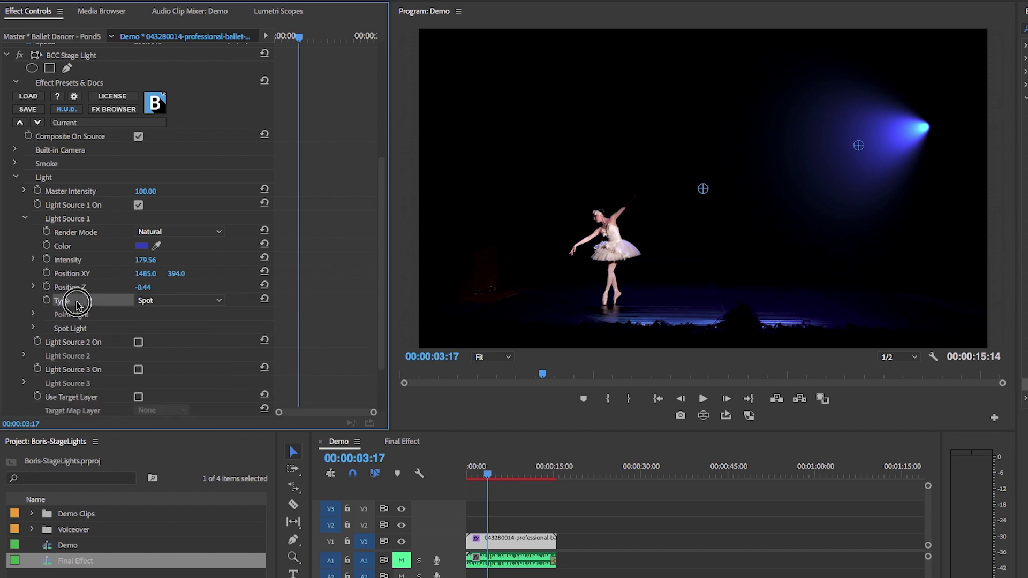
{"action": "left_click", "coordinate": [171, 301]}
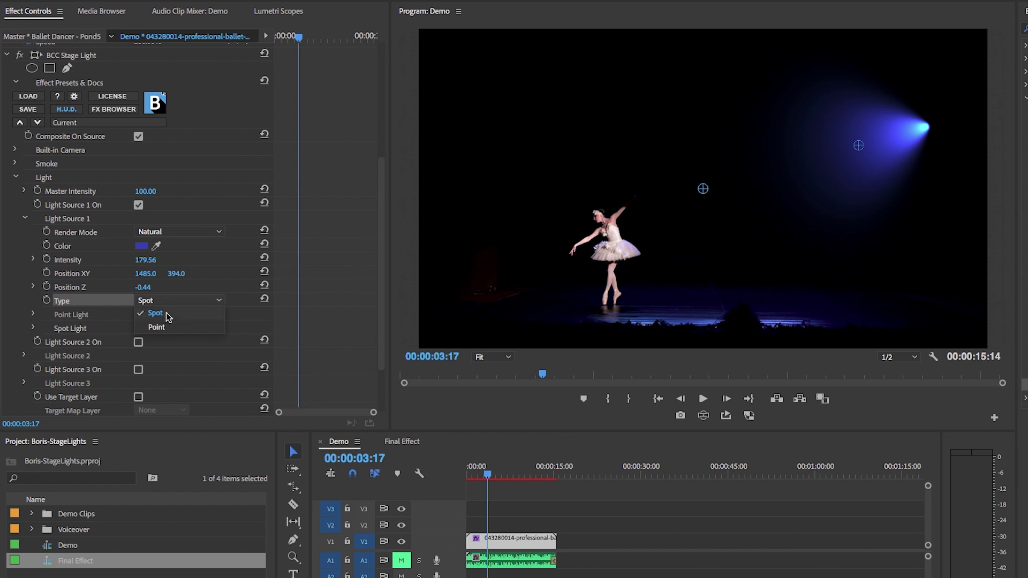
{"action": "left_click", "coordinate": [890, 203]}
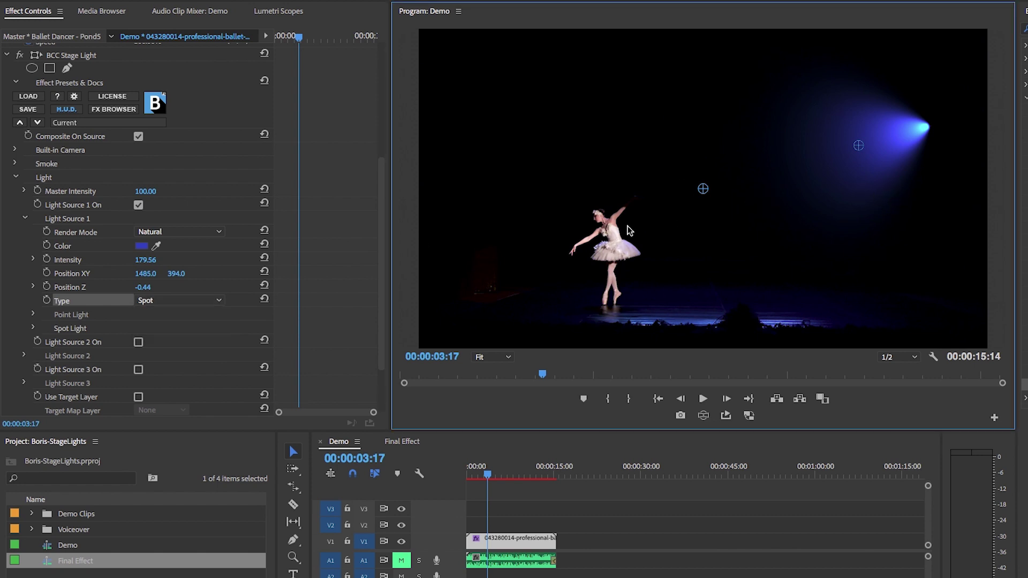
{"action": "left_click", "coordinate": [205, 301]}
{"action": "left_click", "coordinate": [158, 328]}
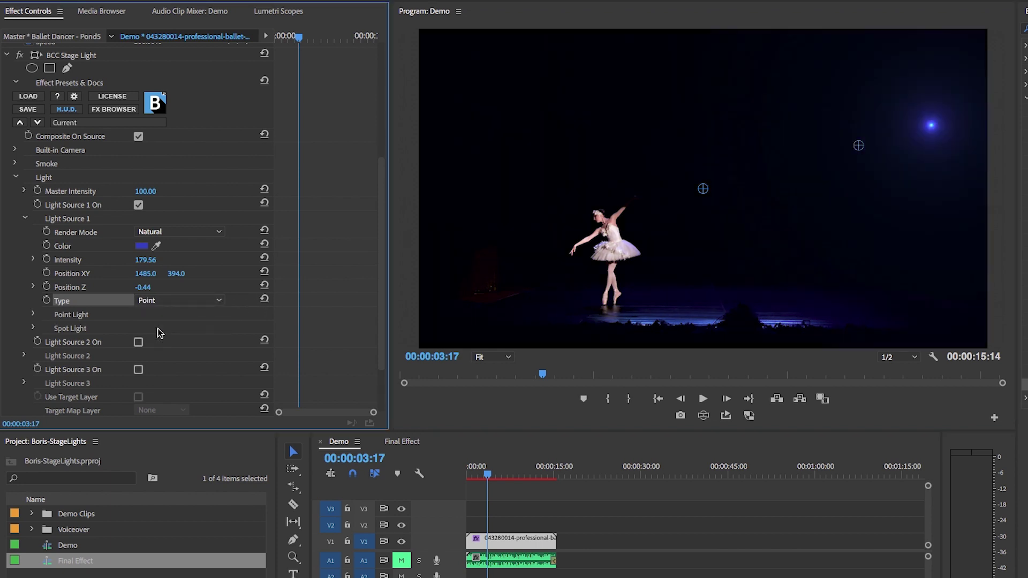
{"action": "left_click", "coordinate": [179, 301]}
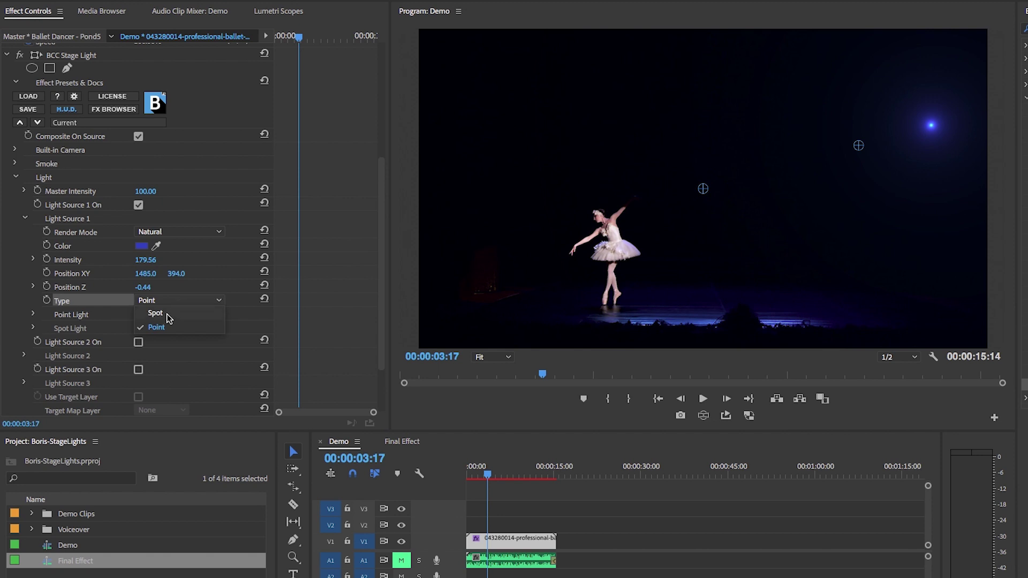
{"action": "left_click", "coordinate": [161, 315]}
Aim Light Source 1's spot light by setting its Interest XY to 593.0, 969.8 and its Interest Z to -0.61.
{"action": "left_click", "coordinate": [34, 328]}
{"action": "scroll", "coordinate": [75, 274], "scroll_direction": "down", "scroll_amount": 3}
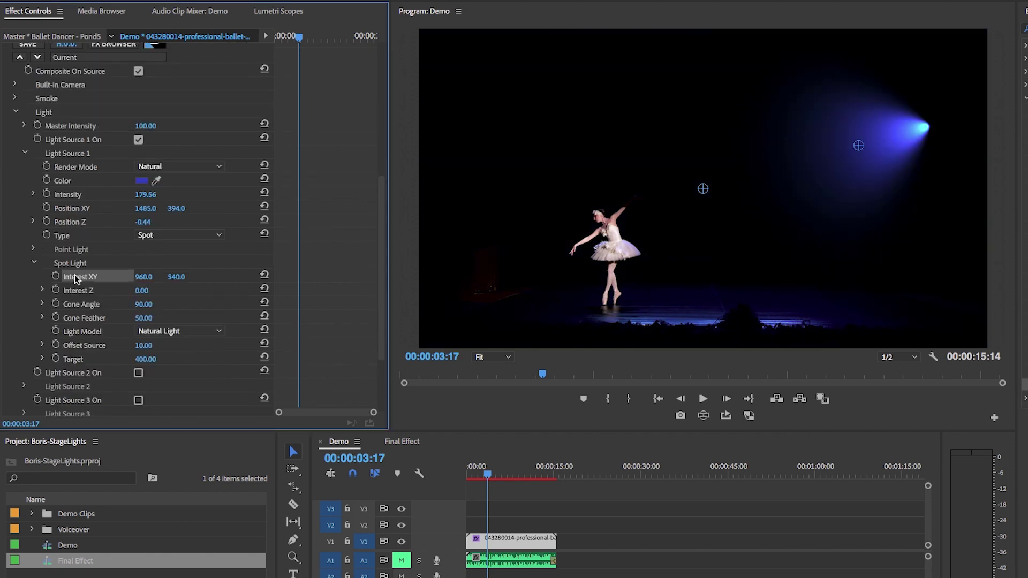
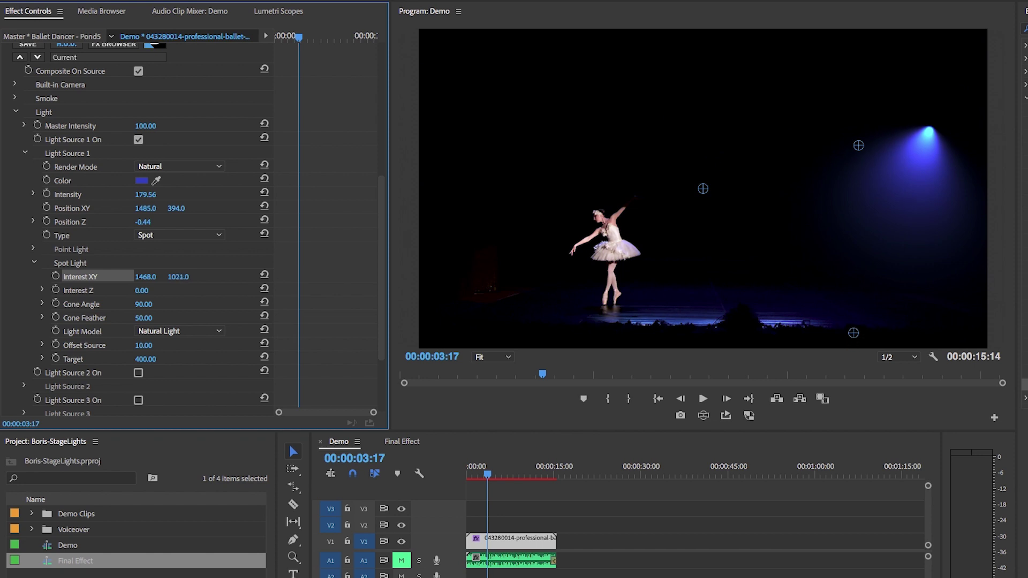
{"action": "left_click_drag", "start_coordinate": [148, 282], "coordinate": [20, 282]}
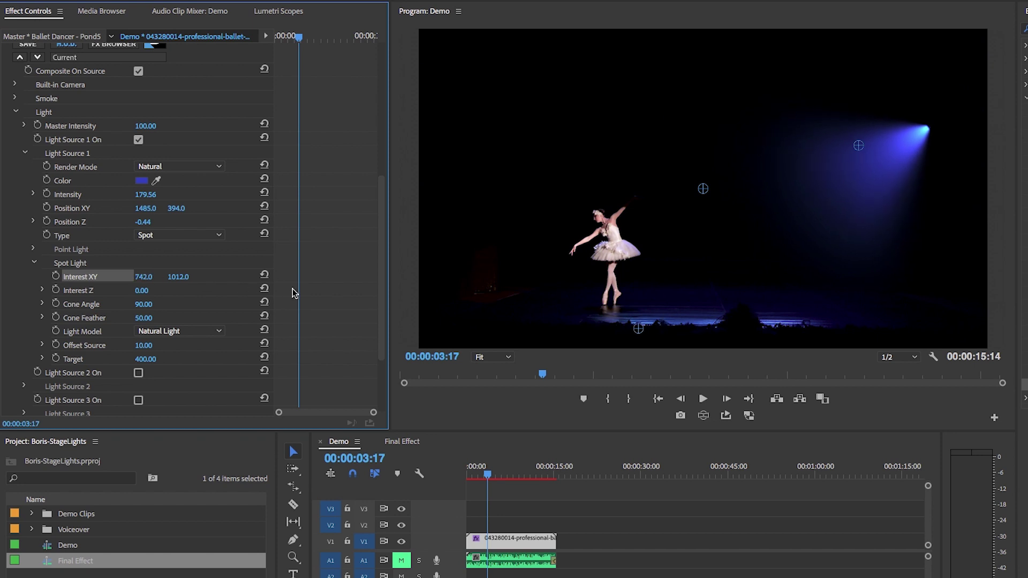
{"action": "left_click_drag", "start_coordinate": [641, 333], "coordinate": [594, 315]}
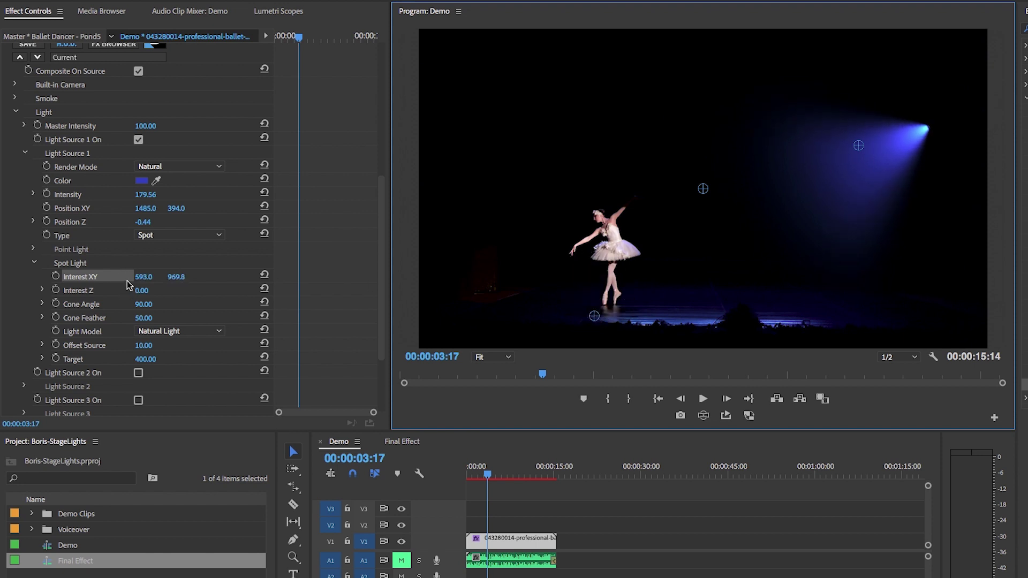
{"action": "left_click", "coordinate": [69, 293]}
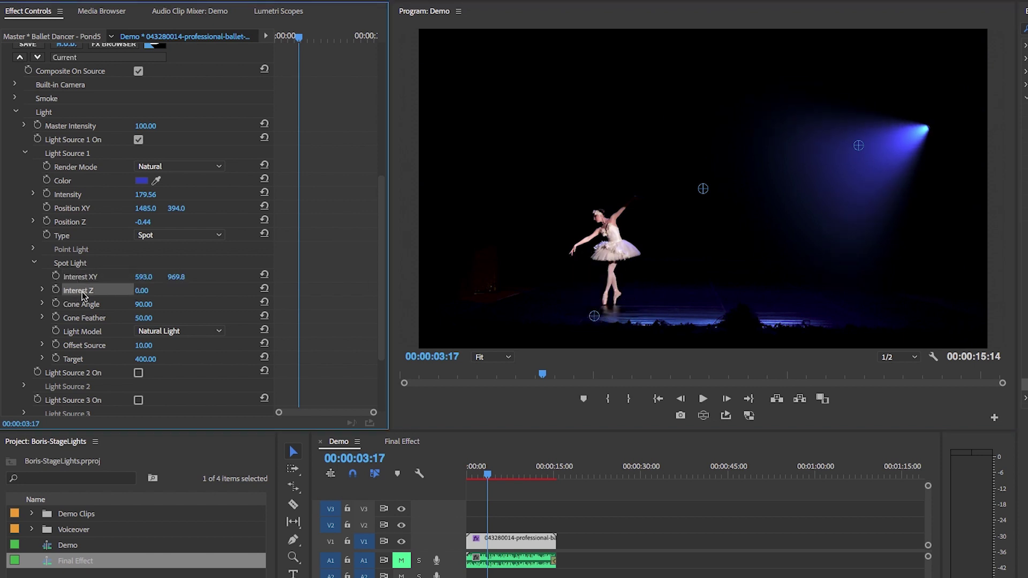
{"action": "left_click", "coordinate": [43, 290]}
{"action": "mouse_move", "coordinate": [139, 317]}
{"action": "left_mouse_down"}
{"action": "mouse_move", "coordinate": [109, 316]}
{"action": "mouse_move", "coordinate": [129, 315]}
{"action": "left_mouse_up"}
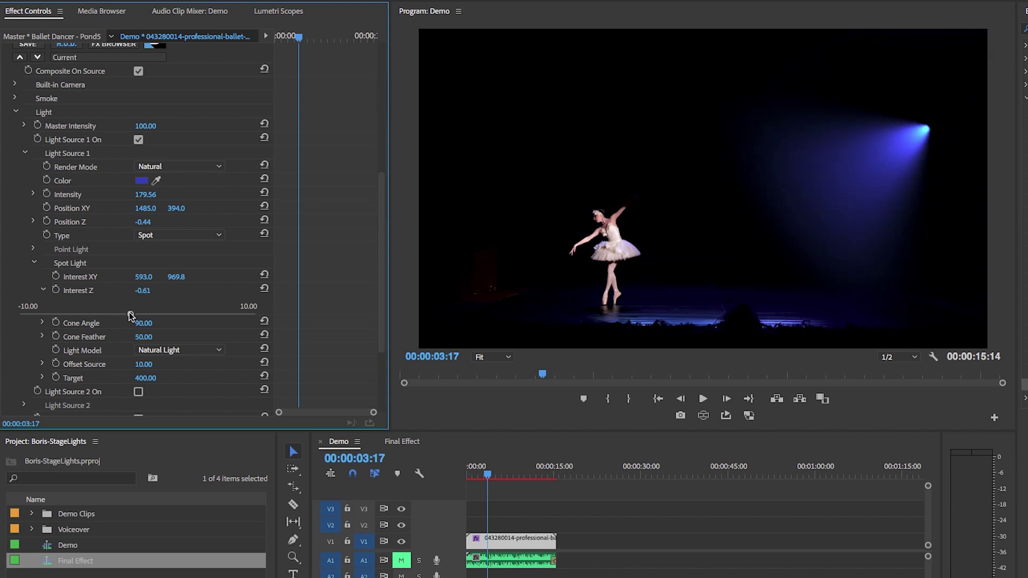
{"action": "left_click", "coordinate": [44, 289]}
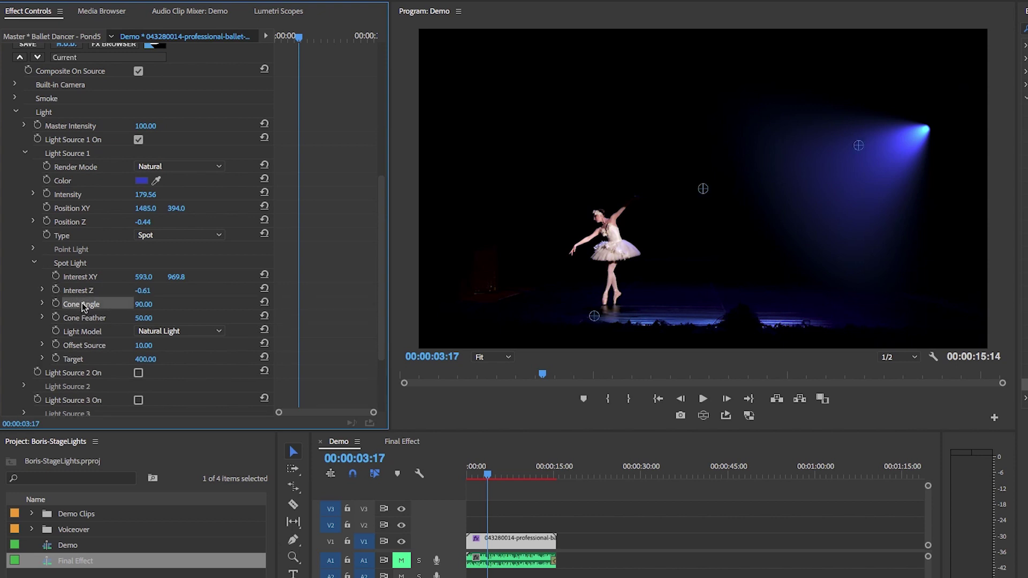
Widen Light Source 1's Cone Angle to 130.28 and raise its Cone Feather to 74.03.
{"action": "left_click", "coordinate": [42, 303]}
{"action": "left_click_drag", "start_coordinate": [138, 328], "coordinate": [190, 327]}
{"action": "left_click", "coordinate": [43, 303]}
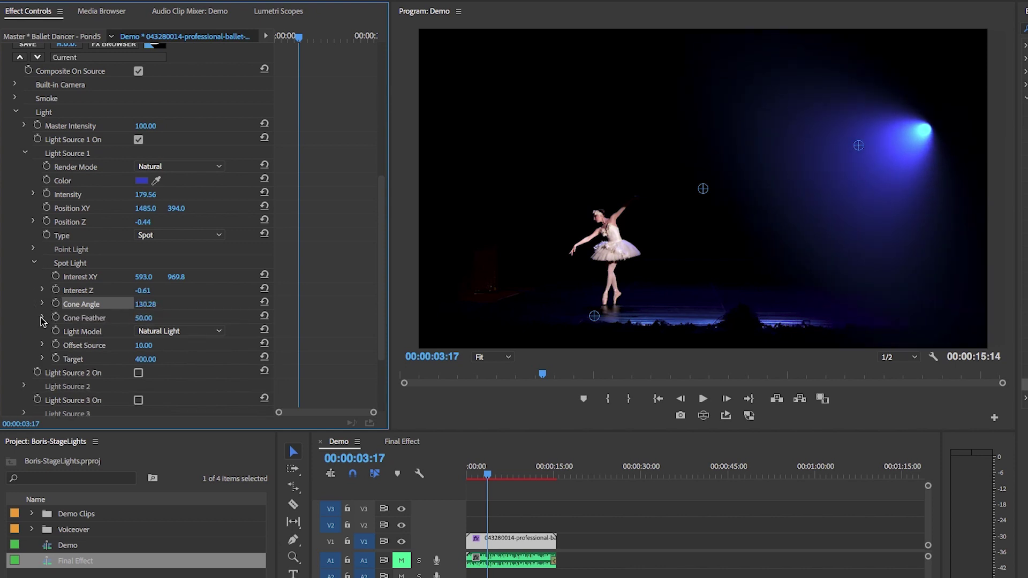
{"action": "left_click", "coordinate": [42, 317]}
{"action": "left_click_drag", "start_coordinate": [145, 342], "coordinate": [194, 348]}
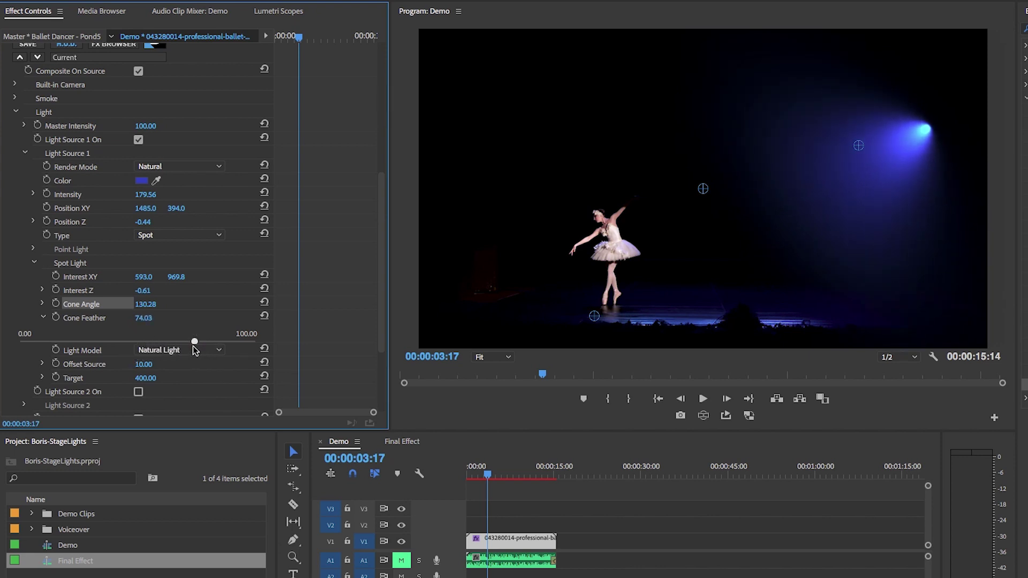
{"action": "left_click", "coordinate": [48, 318]}
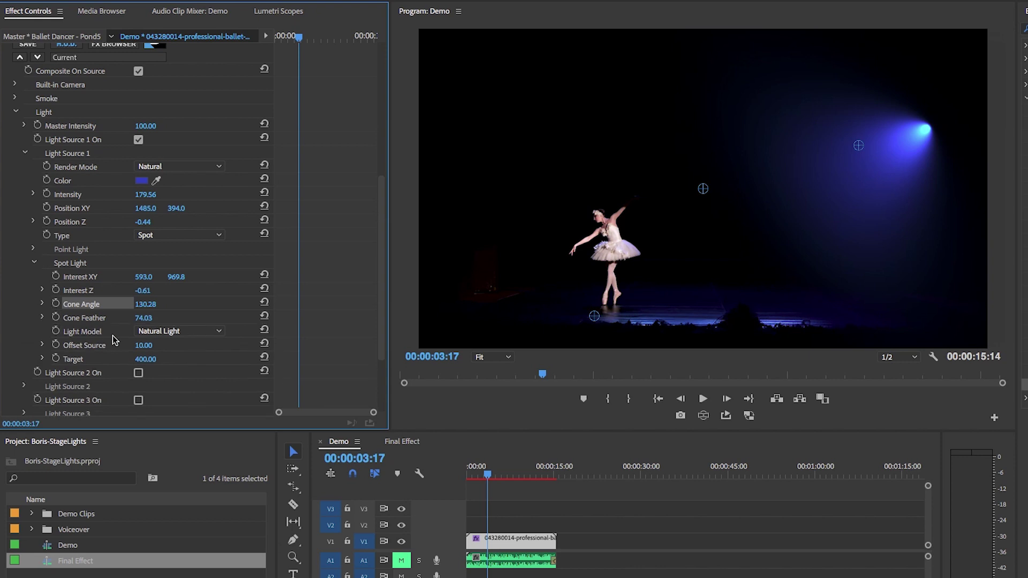
Try the Distance FallOff and Constant light models on Light Source 1 and return it to Natural Light.
{"action": "left_click", "coordinate": [159, 333]}
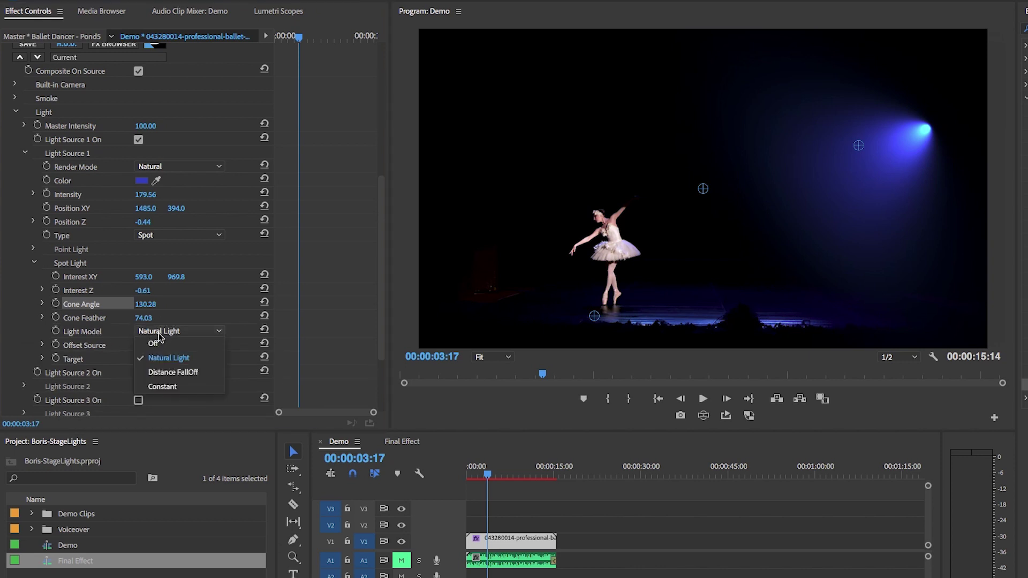
{"action": "left_click", "coordinate": [185, 371]}
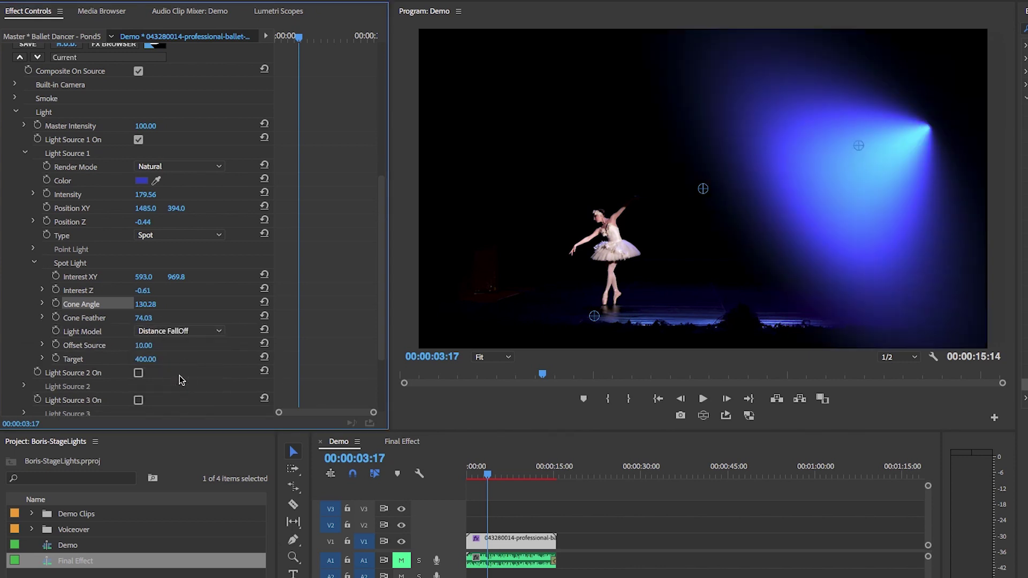
{"action": "left_click", "coordinate": [194, 333]}
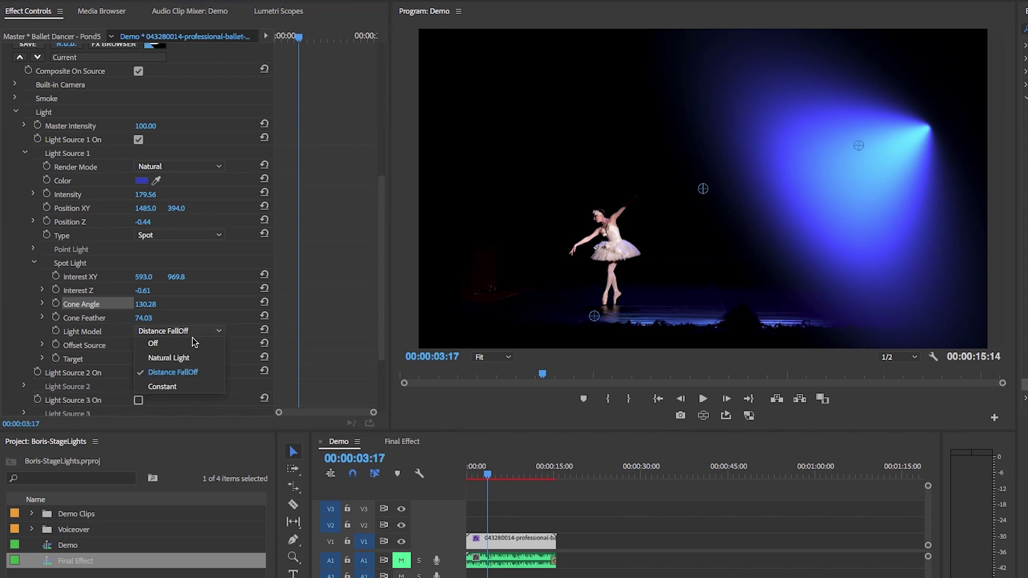
{"action": "left_click", "coordinate": [178, 387]}
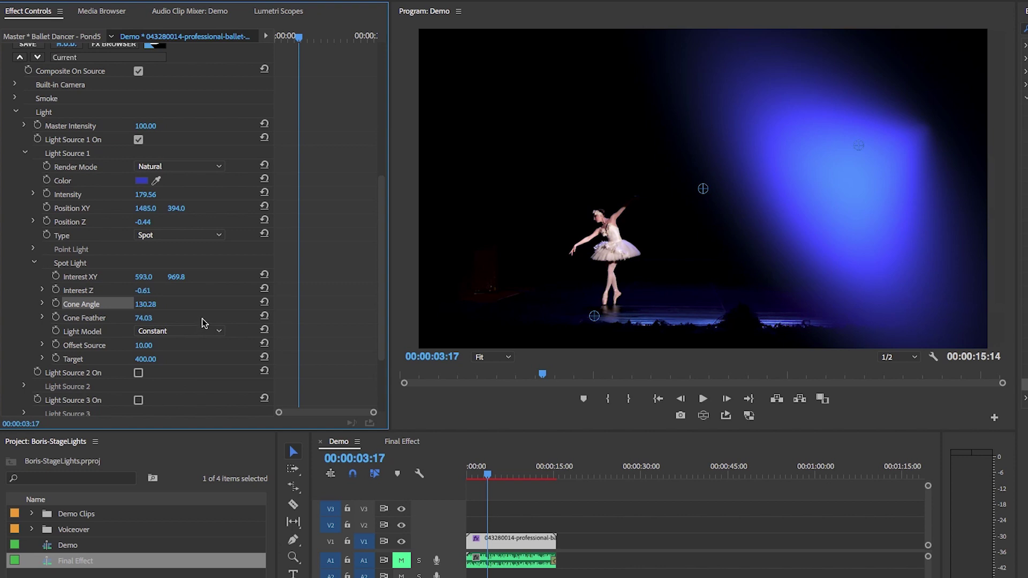
{"action": "key", "text": "ctrl+s"}
{"action": "left_click", "coordinate": [198, 333]}
{"action": "left_click", "coordinate": [188, 359]}
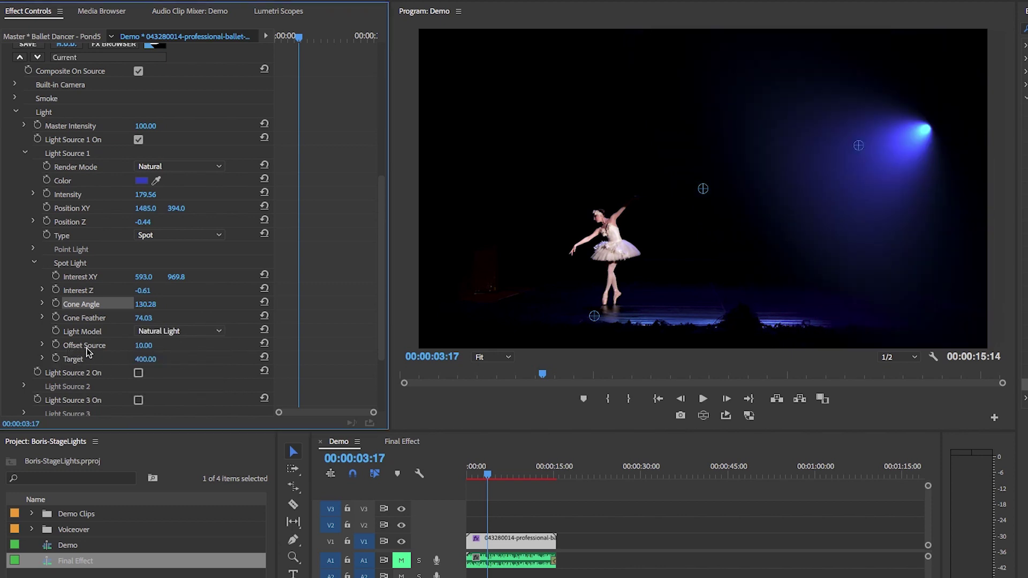
Try high and low Target values for Light Source 1's spot light and settle on 842.54.
{"action": "left_click", "coordinate": [75, 360]}
{"action": "left_click", "coordinate": [41, 357]}
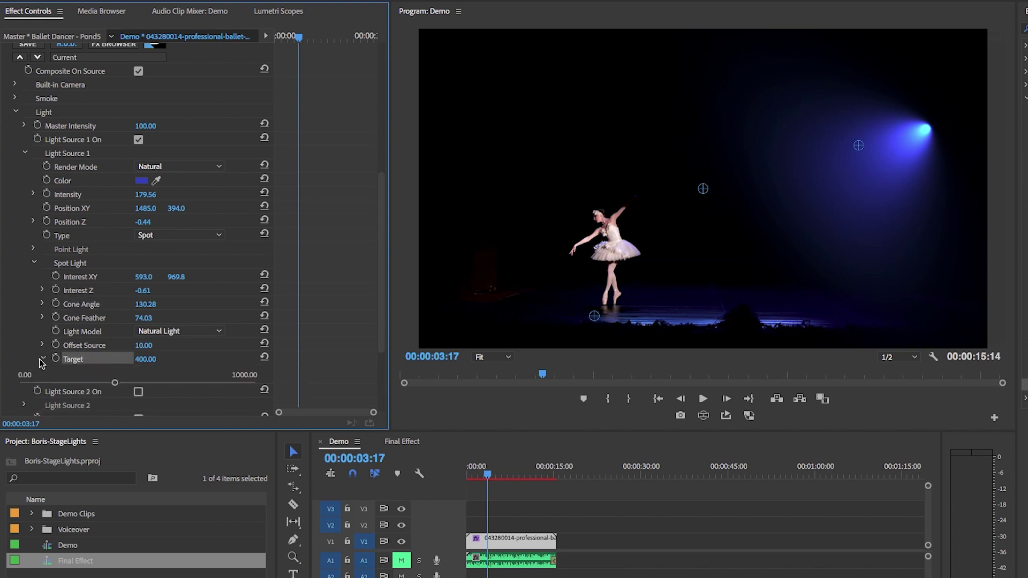
{"action": "left_click_drag", "start_coordinate": [117, 383], "coordinate": [250, 383]}
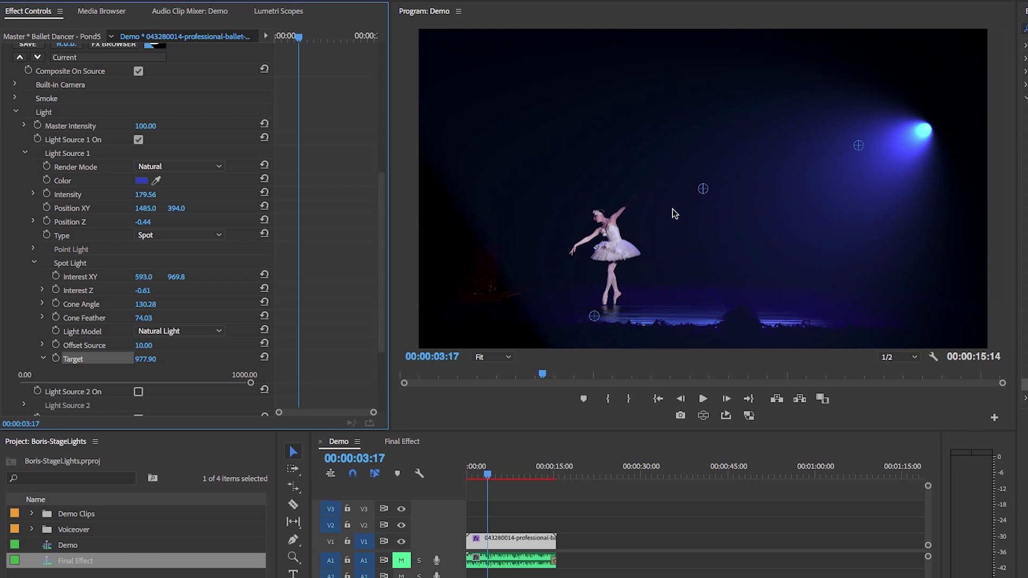
{"action": "left_click_drag", "start_coordinate": [183, 381], "coordinate": [92, 378]}
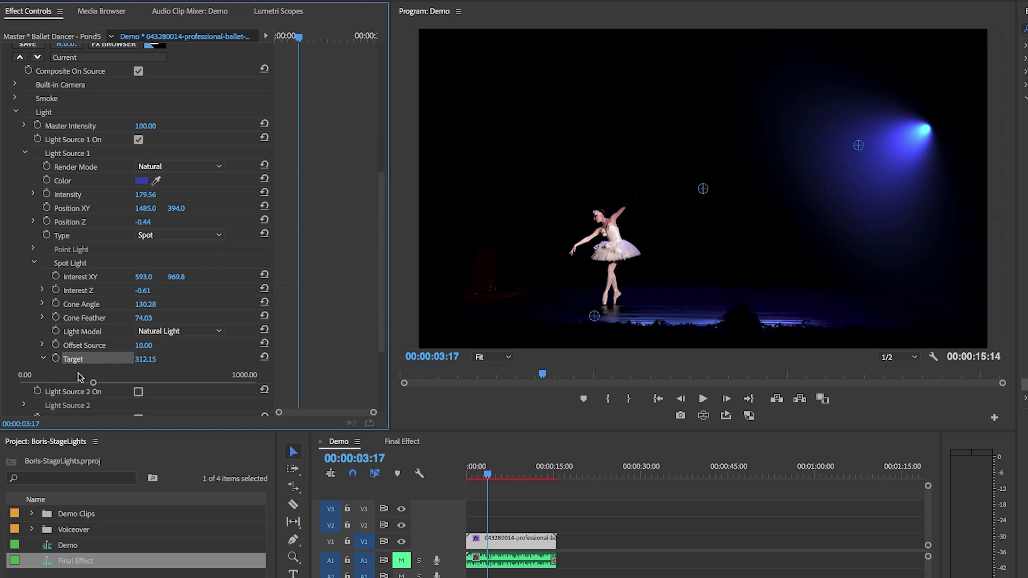
{"action": "left_click_drag", "start_coordinate": [94, 383], "coordinate": [218, 383]}
{"action": "scroll", "coordinate": [94, 249], "scroll_direction": "down", "scroll_amount": 2}
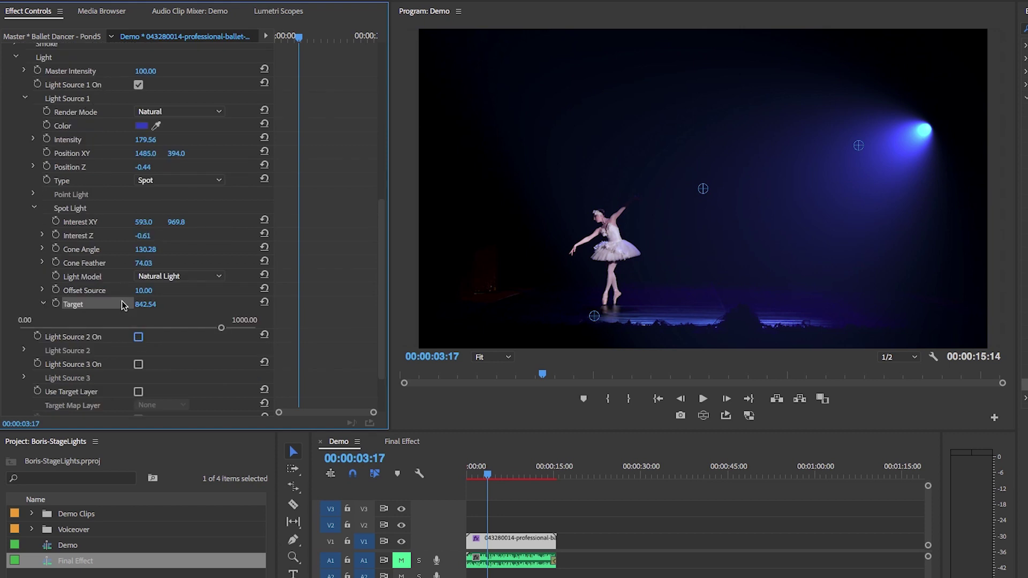
{"action": "left_click", "coordinate": [25, 100]}
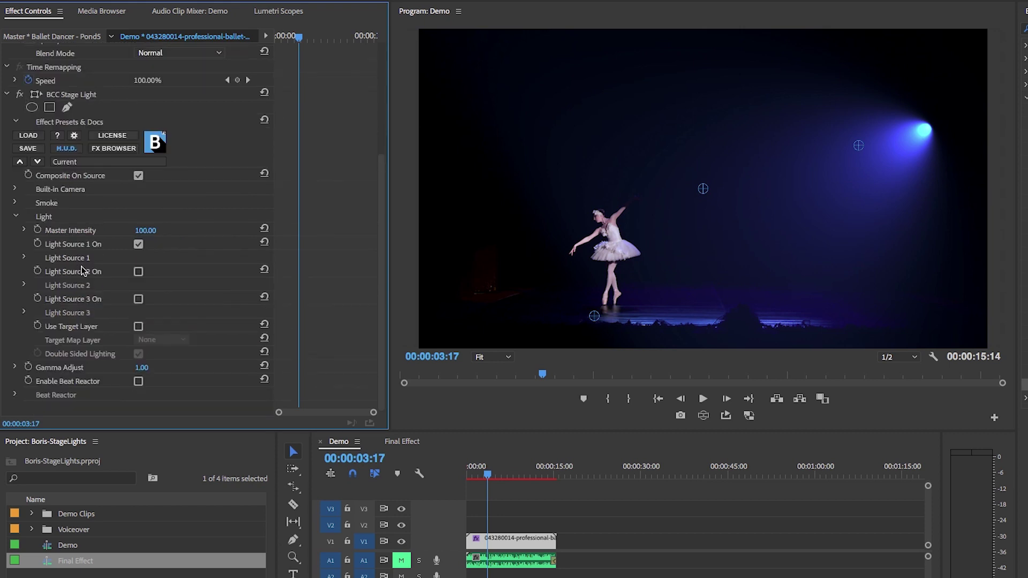
Turn on Light Source 2 and change its color to red.
{"action": "left_click", "coordinate": [139, 272]}
{"action": "left_click", "coordinate": [25, 285]}
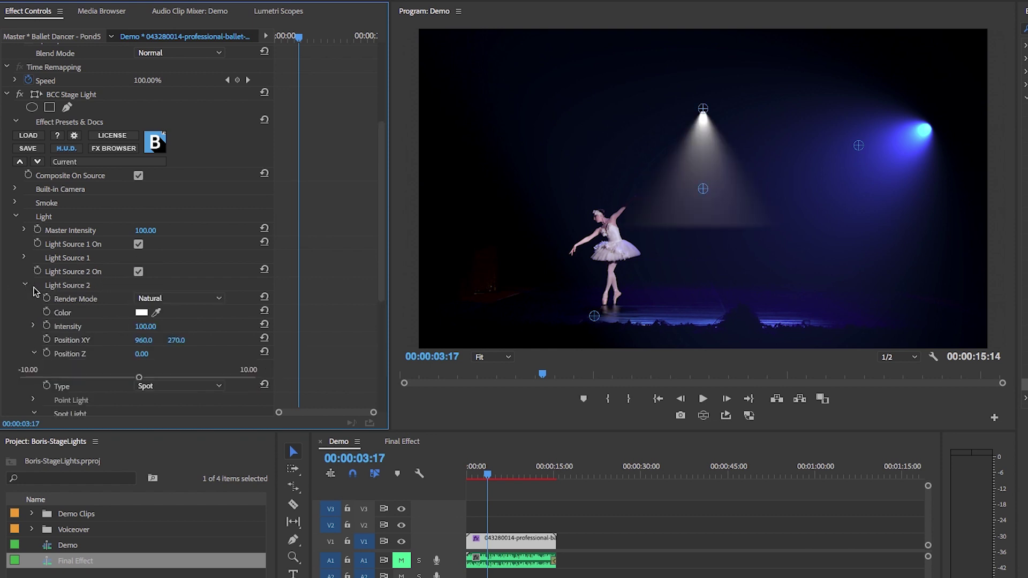
{"action": "left_click", "coordinate": [142, 313]}
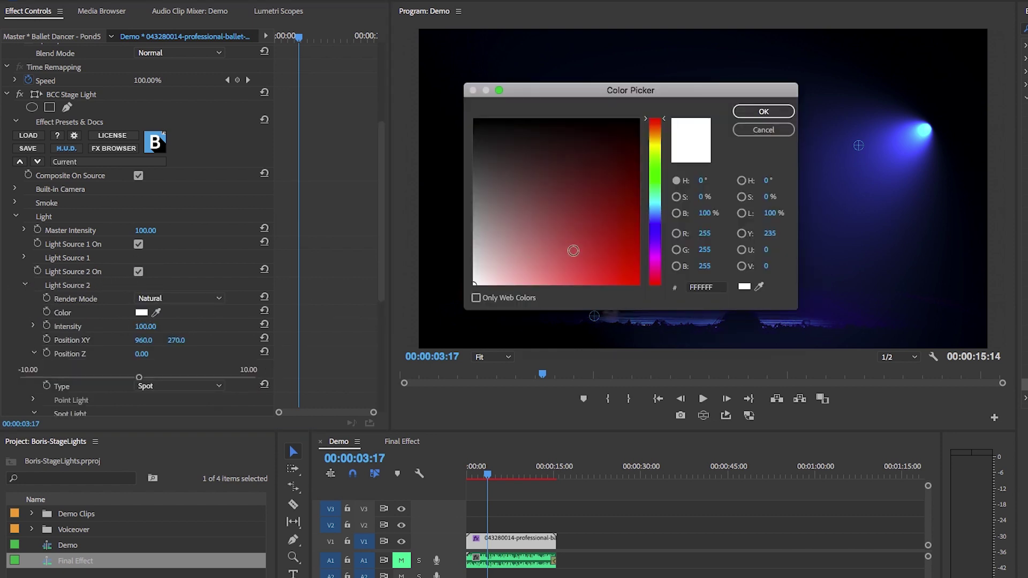
{"action": "left_click", "coordinate": [624, 259]}
{"action": "left_click", "coordinate": [763, 111]}
Set Light Source 2's Position XY to 960.0, 141.0 and Position Z to 0.11, then aim it at Interest XY 831.0, 594.0 and adjust Interest Z.
{"action": "left_click_drag", "start_coordinate": [702, 109], "coordinate": [702, 72]}
{"action": "left_click_drag", "start_coordinate": [138, 378], "coordinate": [140, 370]}
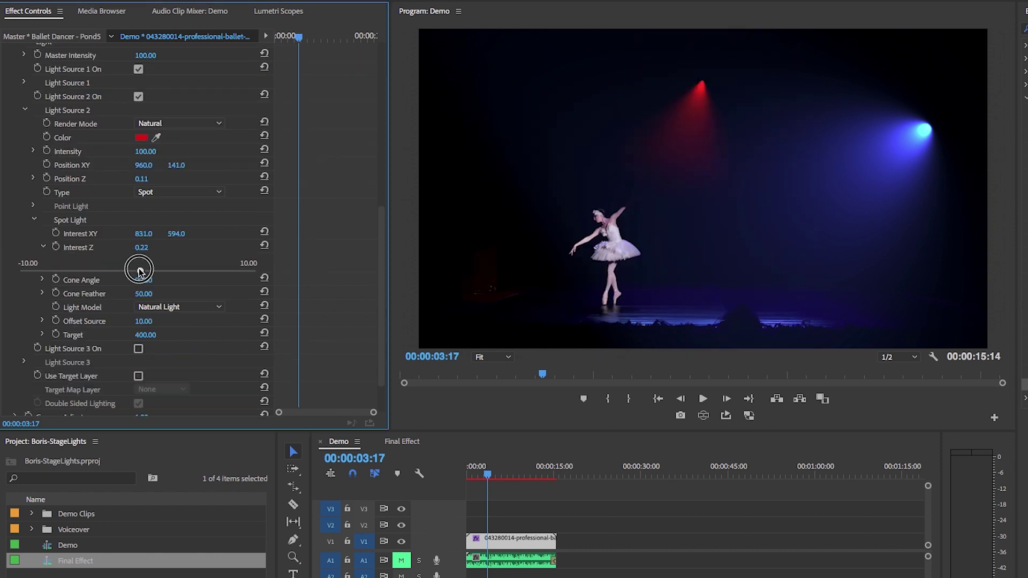
{"action": "left_click_drag", "start_coordinate": [139, 270], "coordinate": [139, 269]}
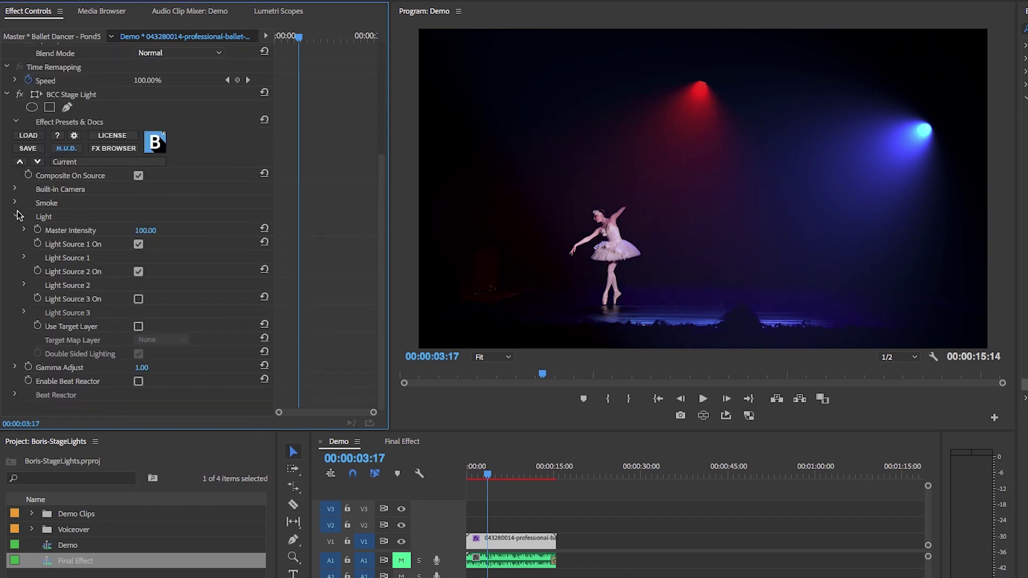
Turn on the Stage Light effect's smoke and set its Seed to 550.
{"action": "left_click", "coordinate": [16, 215]}
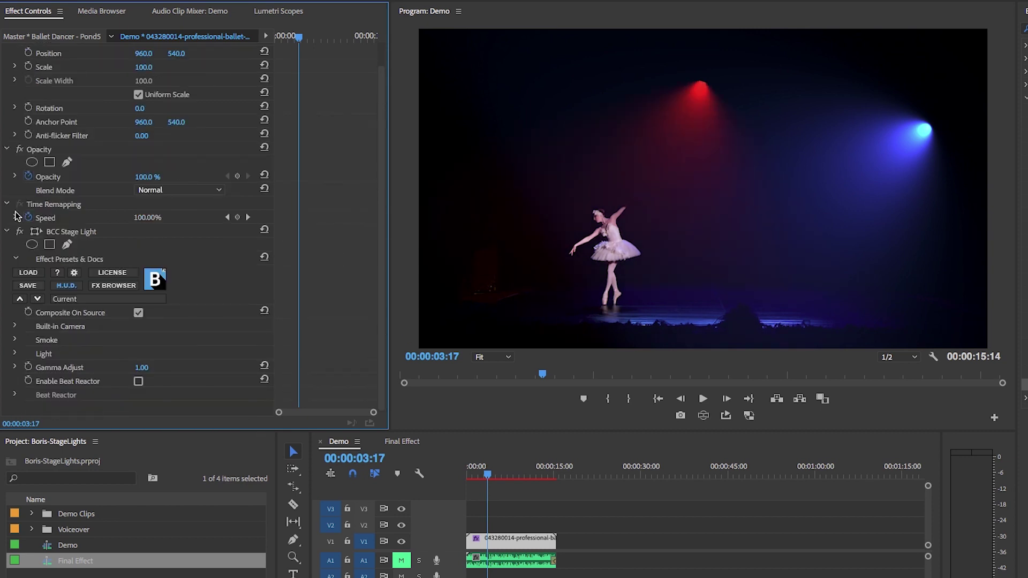
{"action": "left_click", "coordinate": [16, 340]}
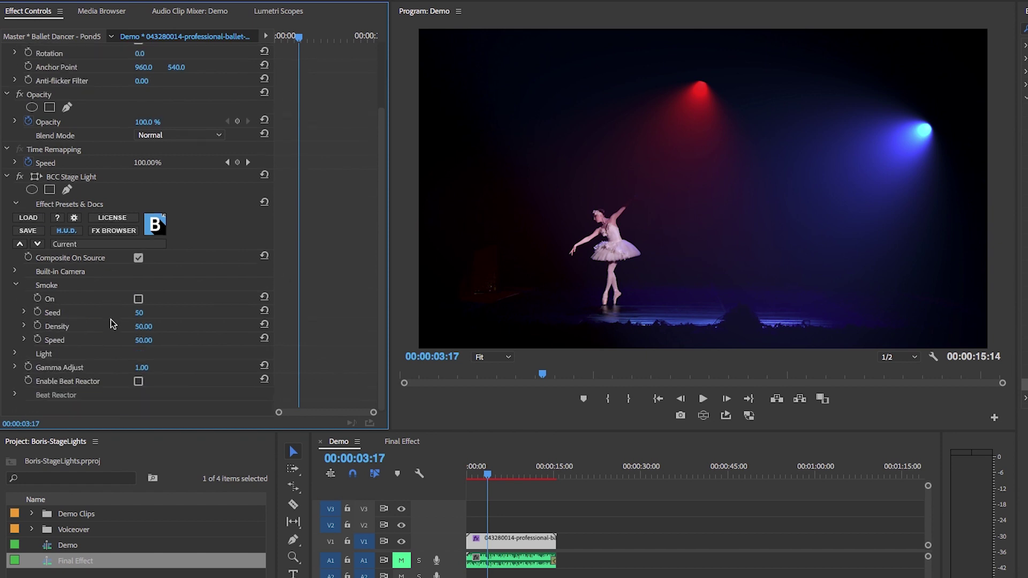
{"action": "left_click", "coordinate": [138, 298]}
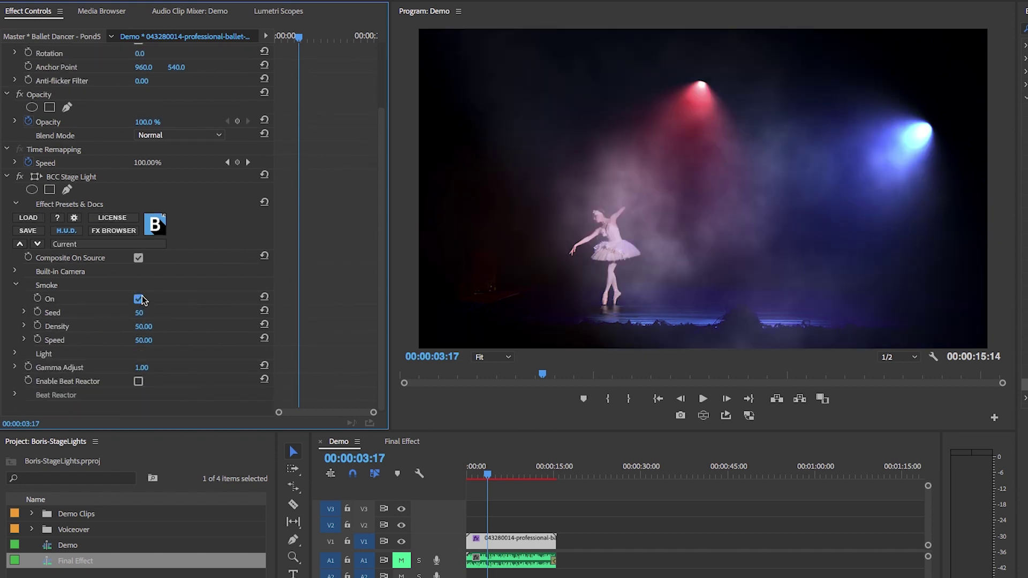
{"action": "left_click", "coordinate": [24, 313]}
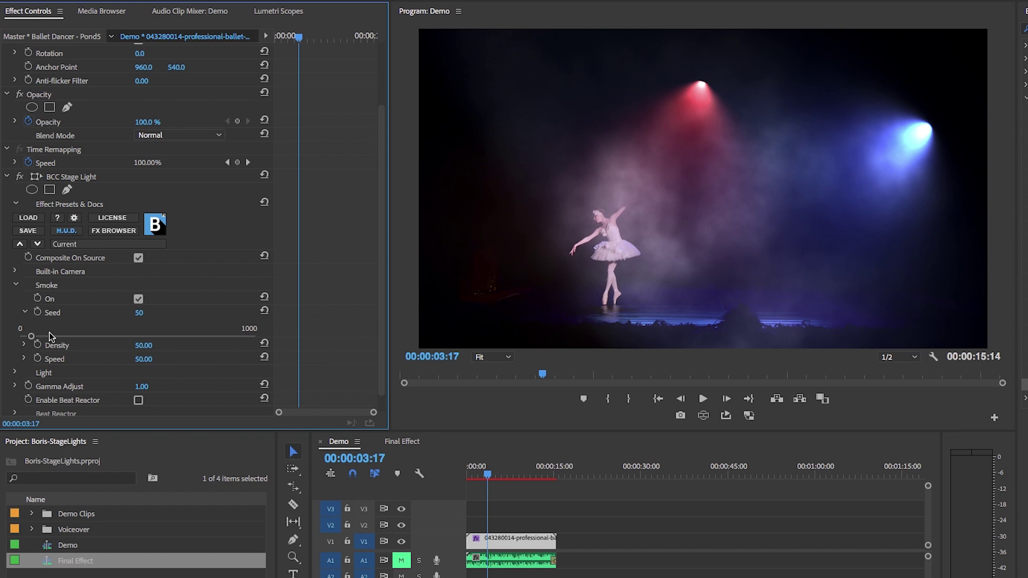
{"action": "left_click_drag", "start_coordinate": [58, 337], "coordinate": [92, 338]}
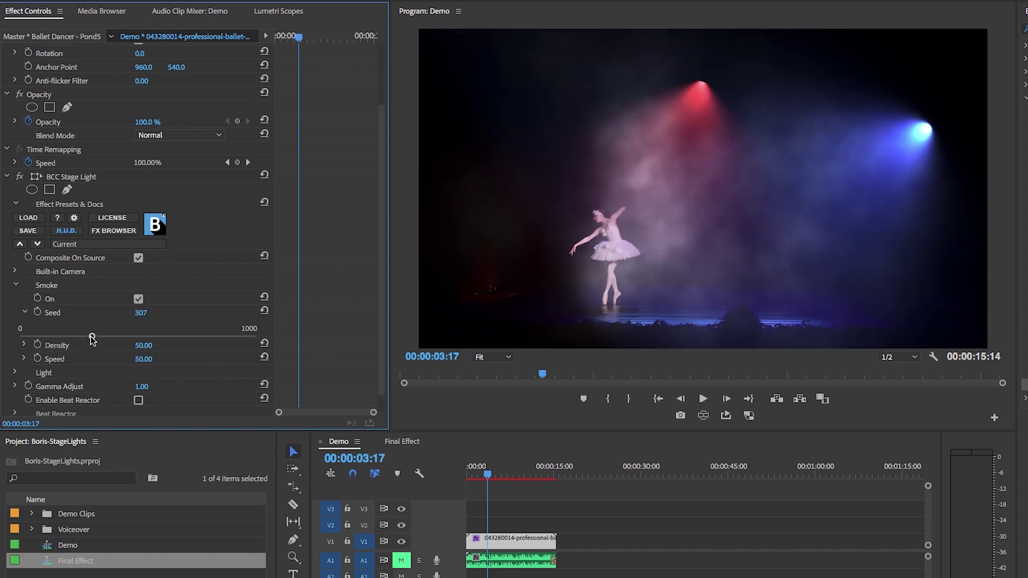
{"action": "left_click", "coordinate": [116, 336]}
{"action": "left_click", "coordinate": [150, 336]}
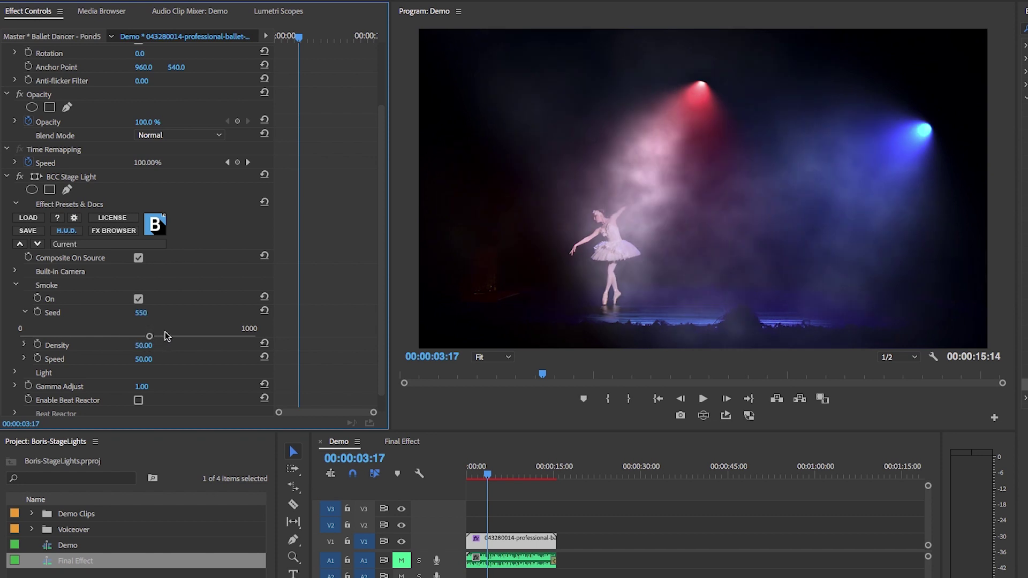
Try several Seed values for the Stage Light smoke, settle on 196, and play the sequence from the start.
{"action": "left_click", "coordinate": [167, 337]}
{"action": "left_click", "coordinate": [186, 336]}
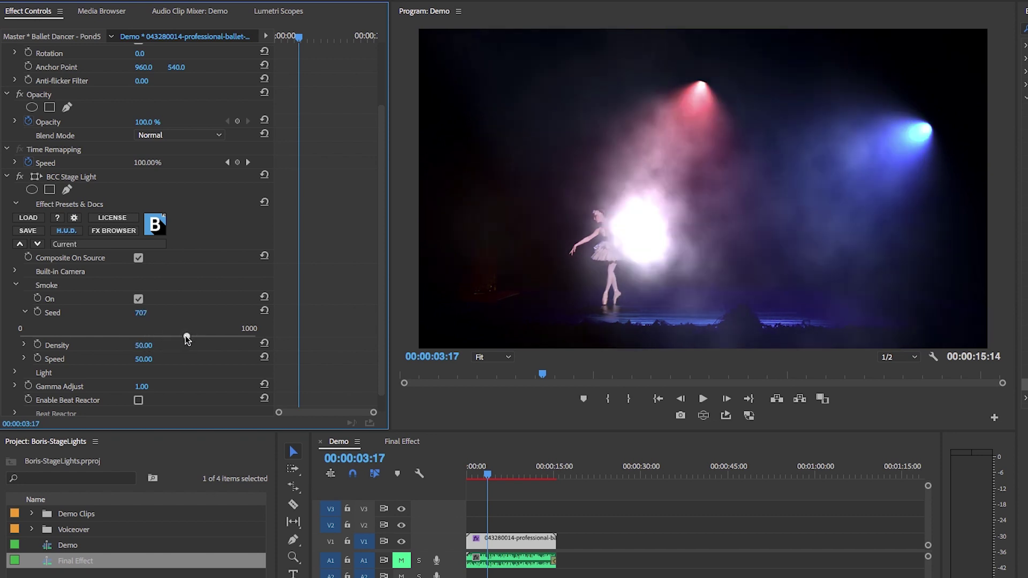
{"action": "left_click", "coordinate": [204, 336]}
{"action": "left_click", "coordinate": [102, 334]}
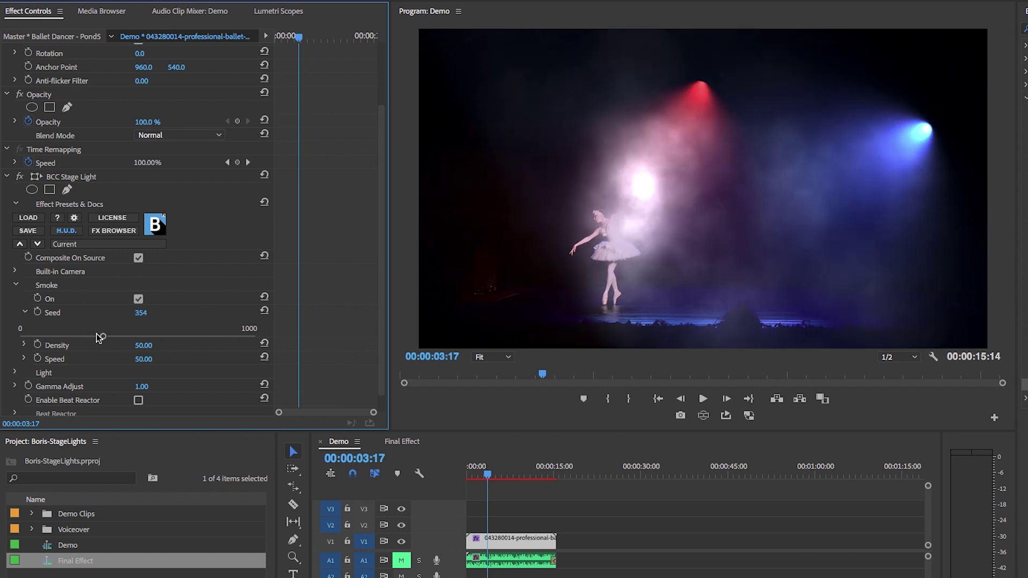
{"action": "left_click", "coordinate": [64, 336]}
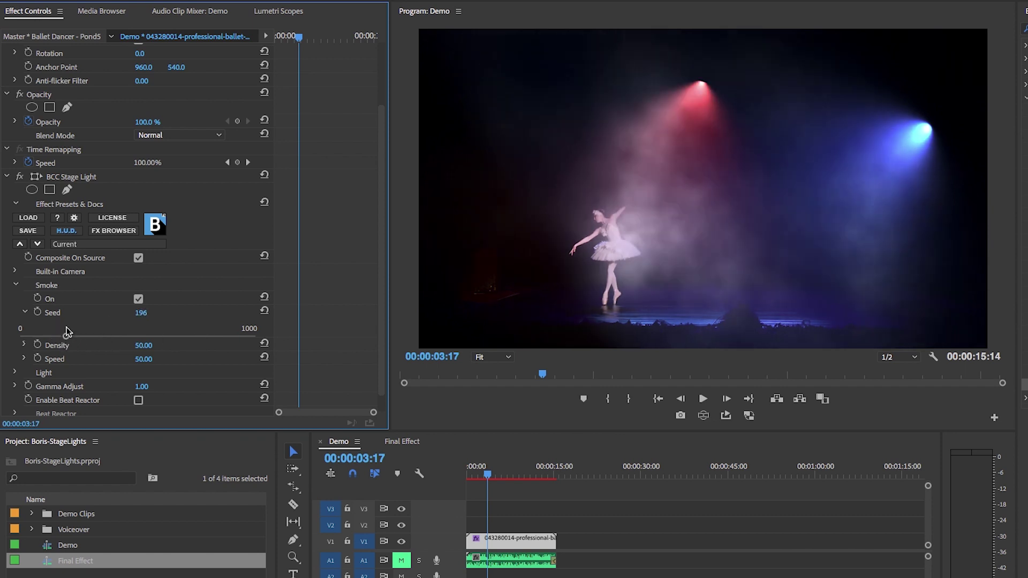
{"action": "left_click", "coordinate": [25, 313]}
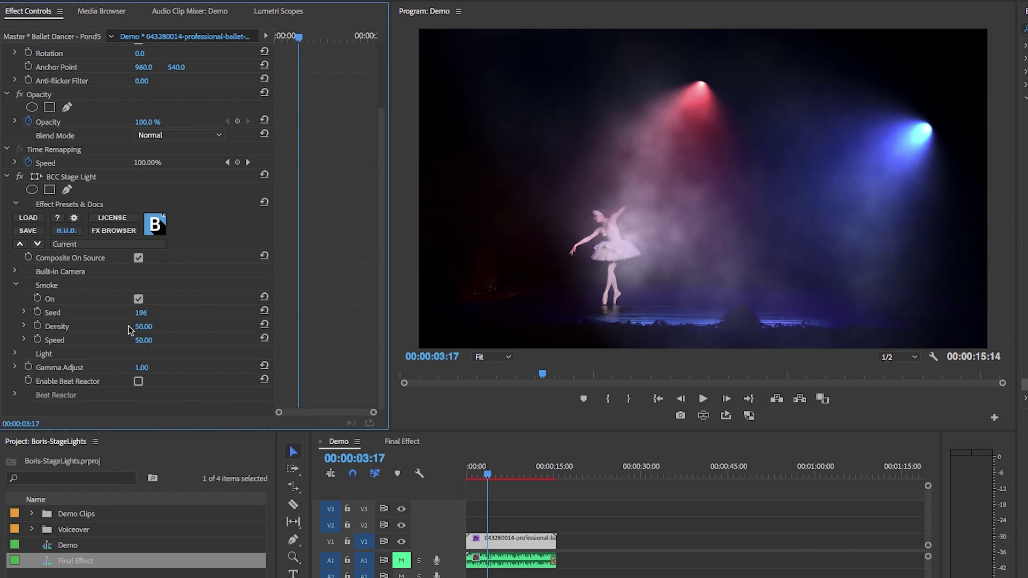
{"action": "left_click", "coordinate": [467, 467]}
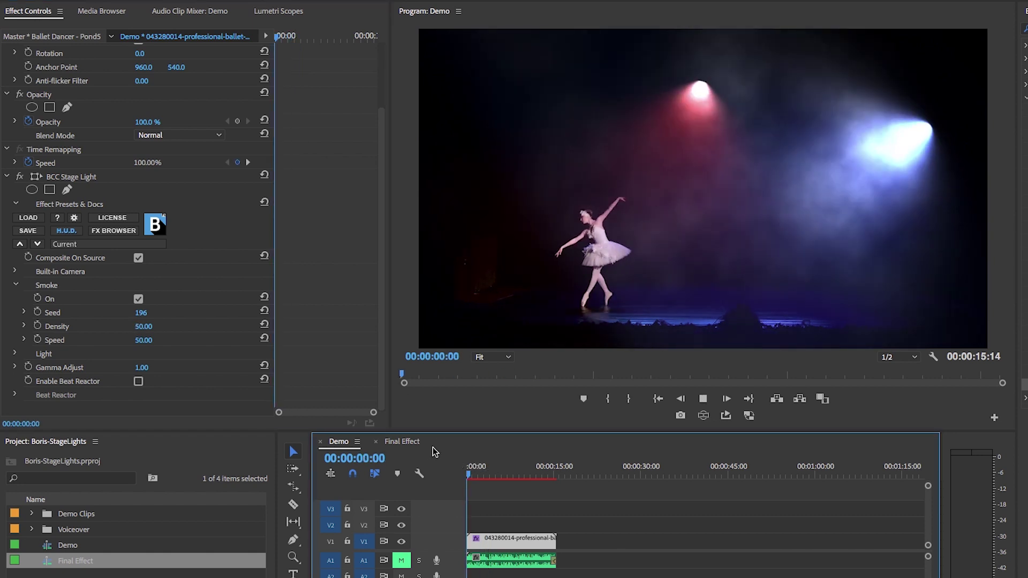
{"action": "key", "text": "space"}
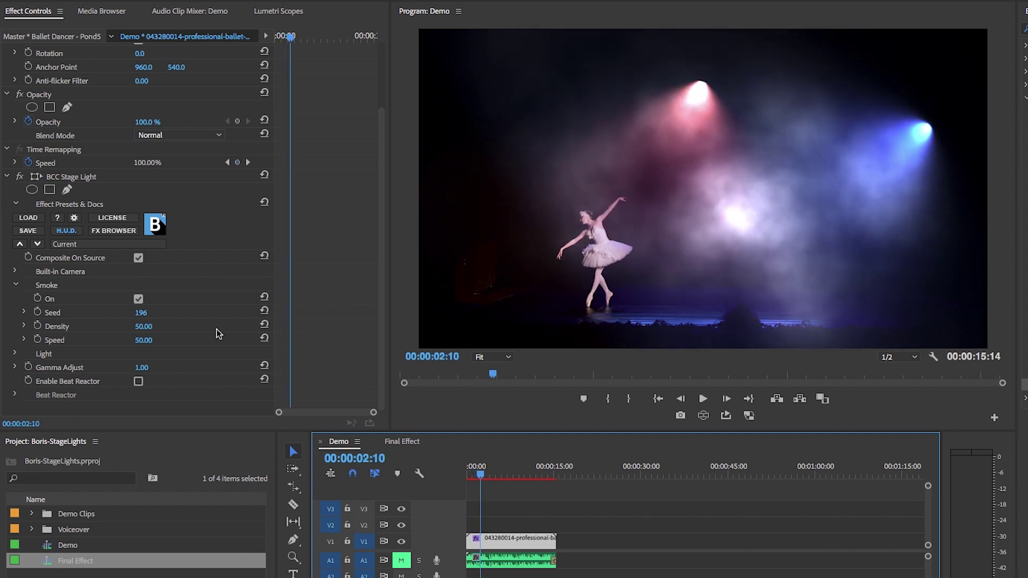
Set the smoke's Density to 10 and play the sequence from the start to check it.
{"action": "left_click", "coordinate": [144, 326]}
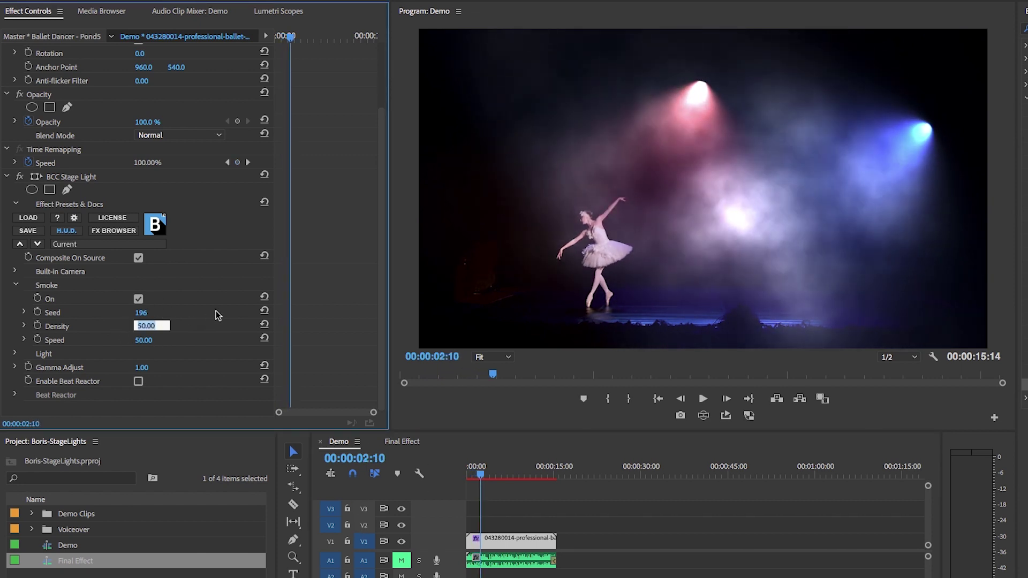
{"action": "type", "text": "10"}
{"action": "key", "text": "Return"}
{"action": "left_click", "coordinate": [481, 458]}
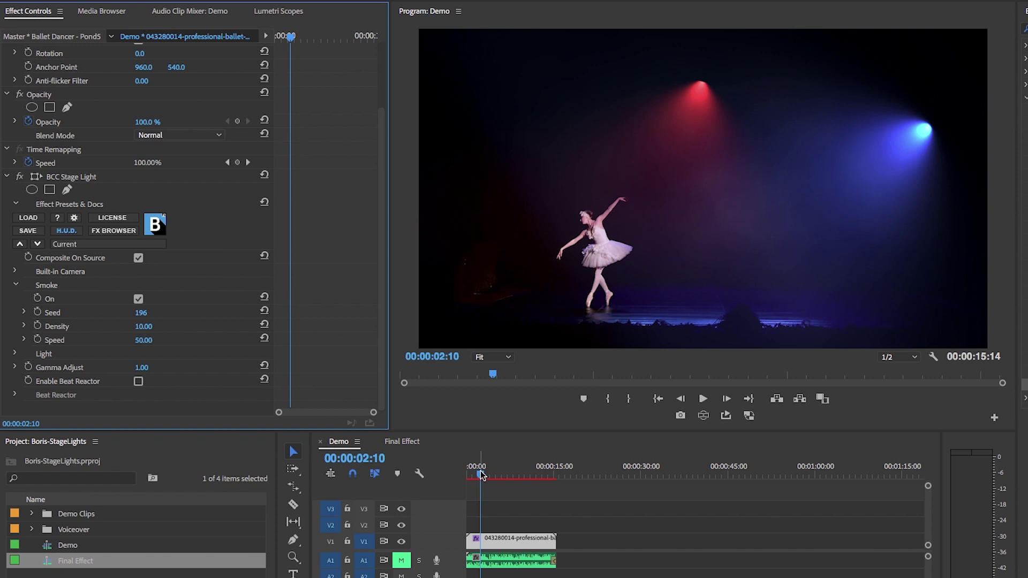
{"action": "key", "text": "Home"}
{"action": "key", "text": "space"}
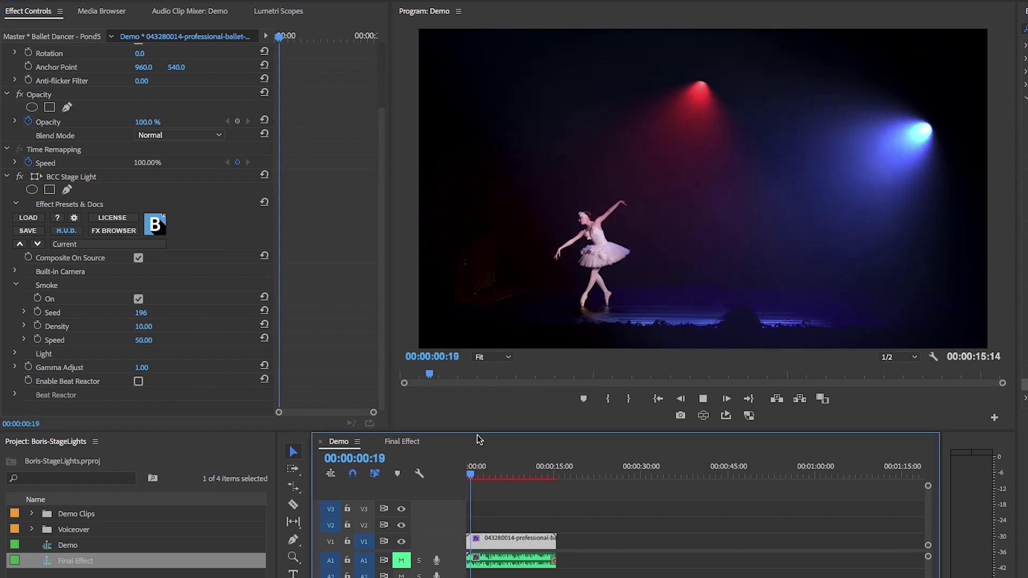
{"action": "key", "text": "space"}
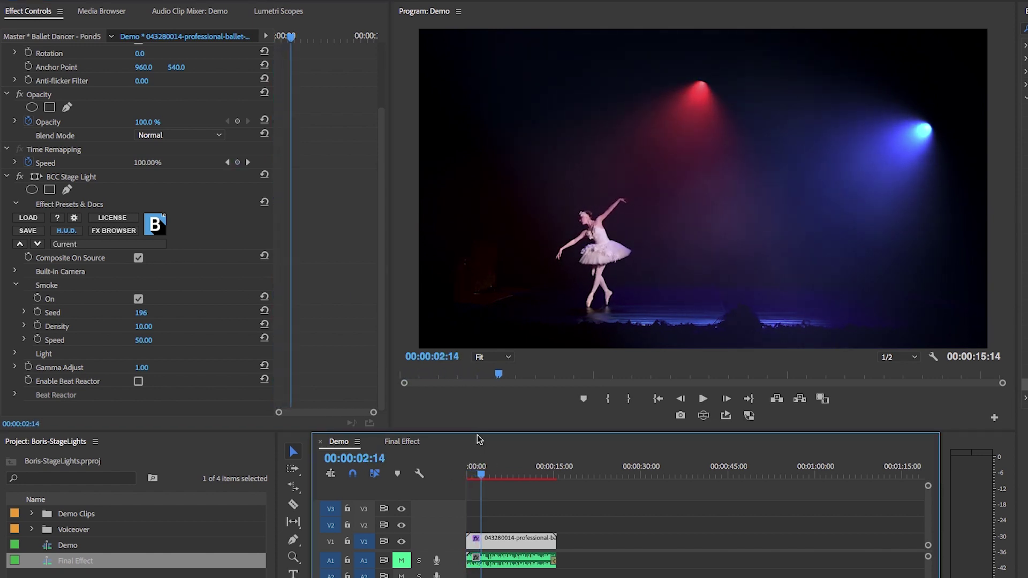
Set the Stage Light smoke's Speed to 20.
{"action": "left_click", "coordinate": [144, 341]}
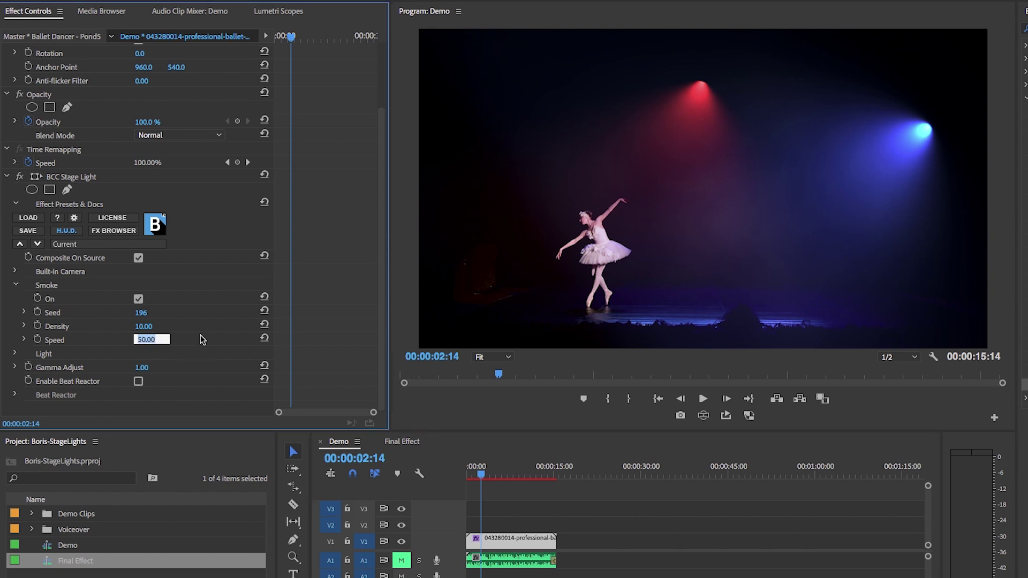
{"action": "type", "text": "20"}
{"action": "key", "text": "Return"}
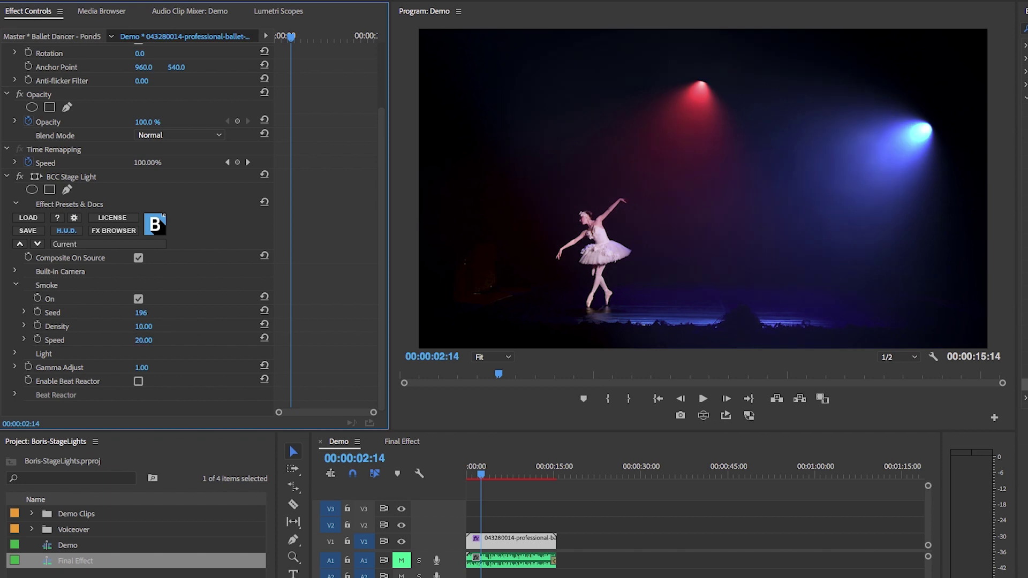
Play the sequence from the start, and switch the BCC Stage Light effect off and on again to compare the clip.
{"action": "left_click", "coordinate": [449, 471]}
{"action": "key", "text": "Home"}
{"action": "key", "text": "space"}
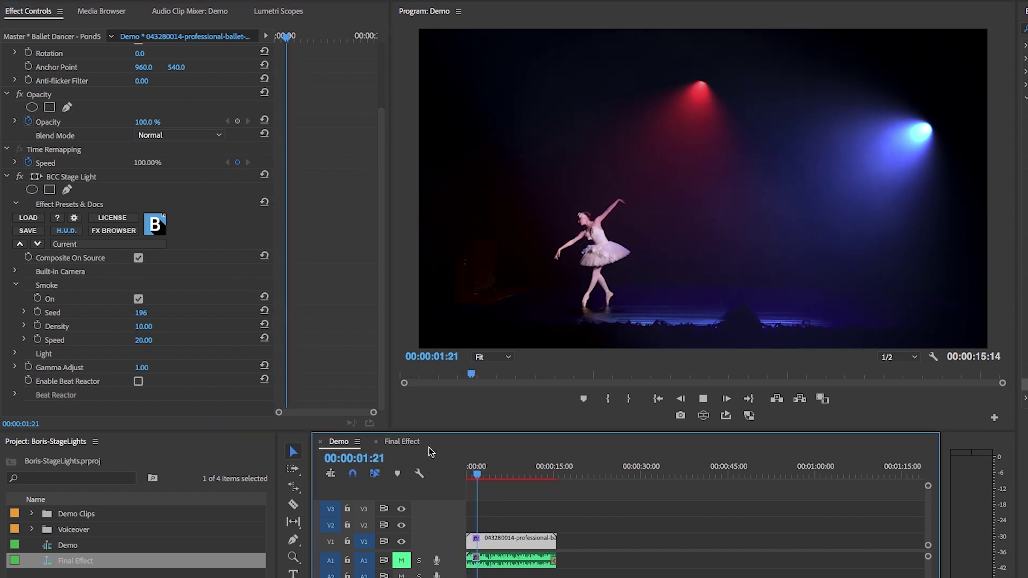
{"action": "key", "text": "space"}
{"action": "left_click", "coordinate": [20, 177]}
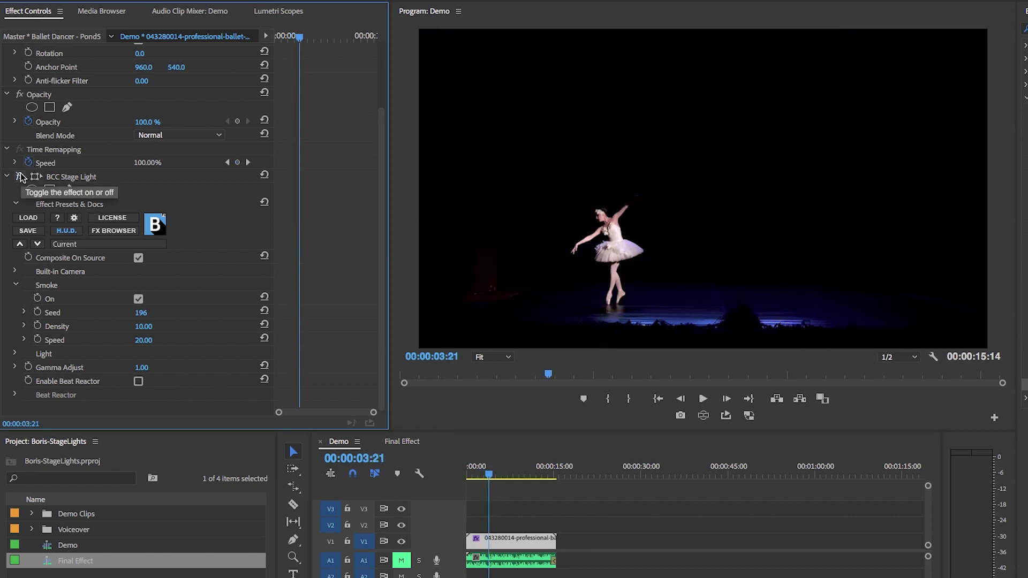
{"action": "left_click", "coordinate": [20, 177]}
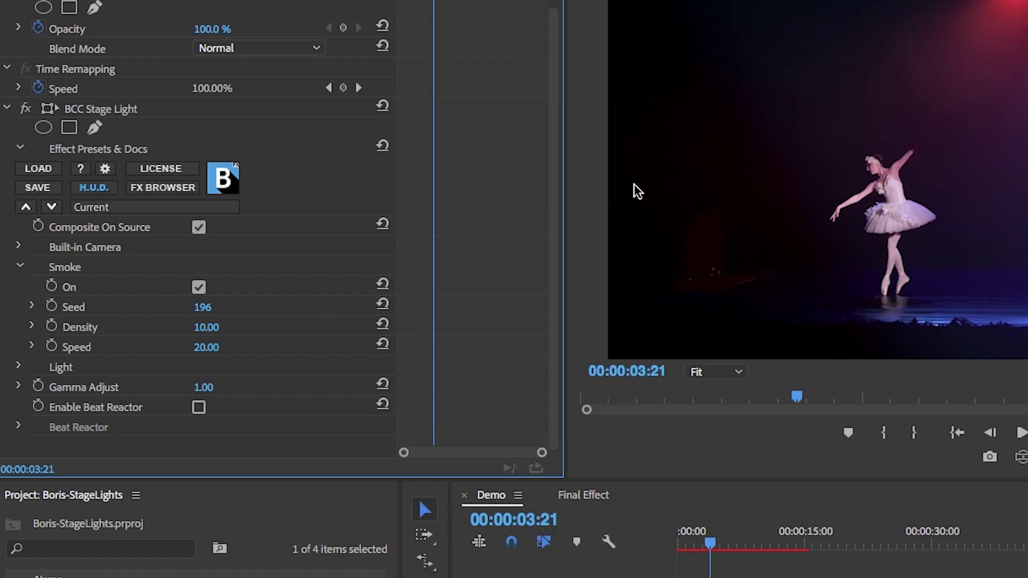
Enable the Stage Light effect's Beat Reactor and load lossless_fresh_for_the_summer_instrumental.aif as its external file.
{"action": "left_click", "coordinate": [199, 408]}
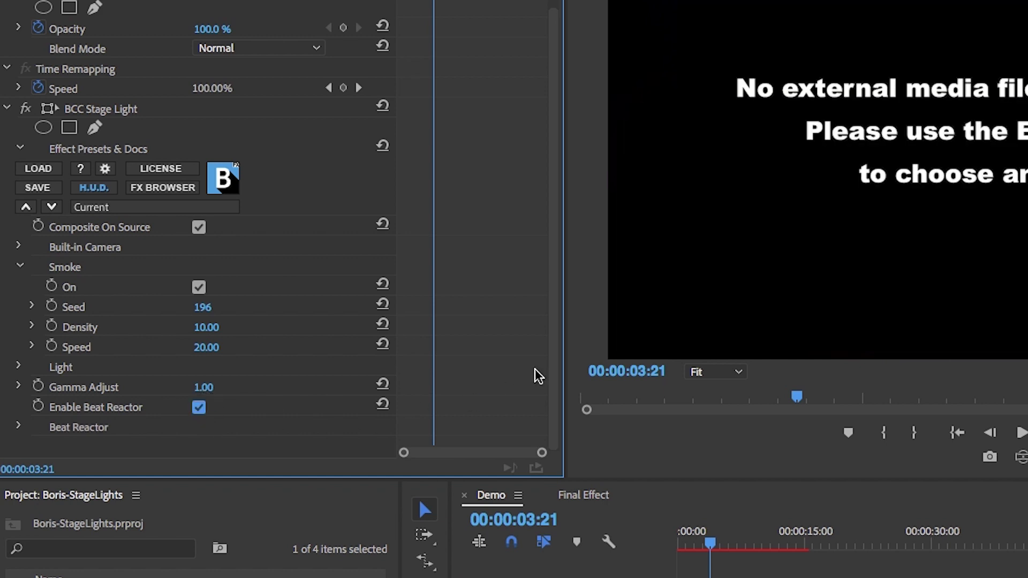
{"action": "left_click", "coordinate": [17, 427]}
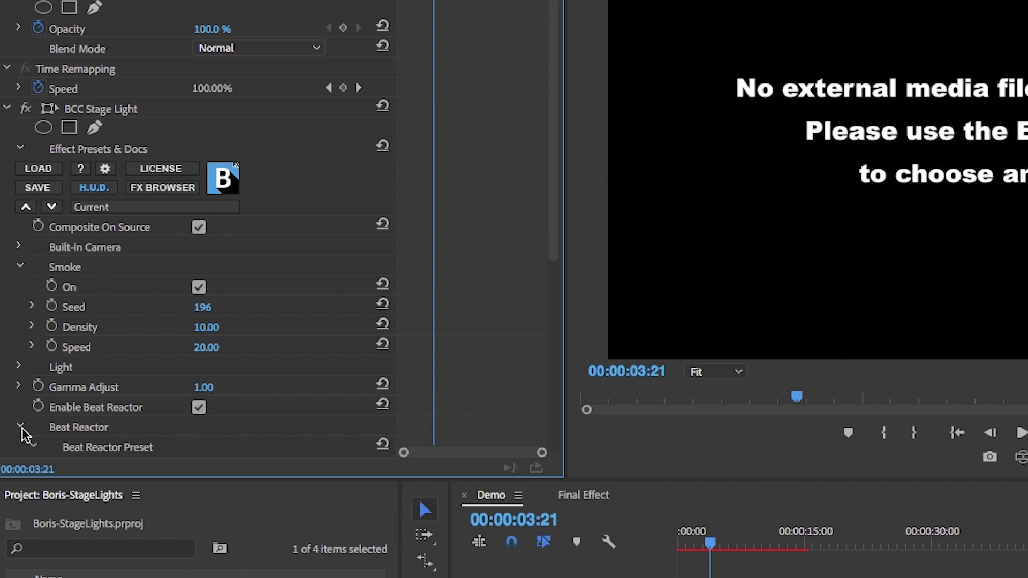
{"action": "scroll", "coordinate": [291, 415], "scroll_direction": "down", "scroll_amount": 5}
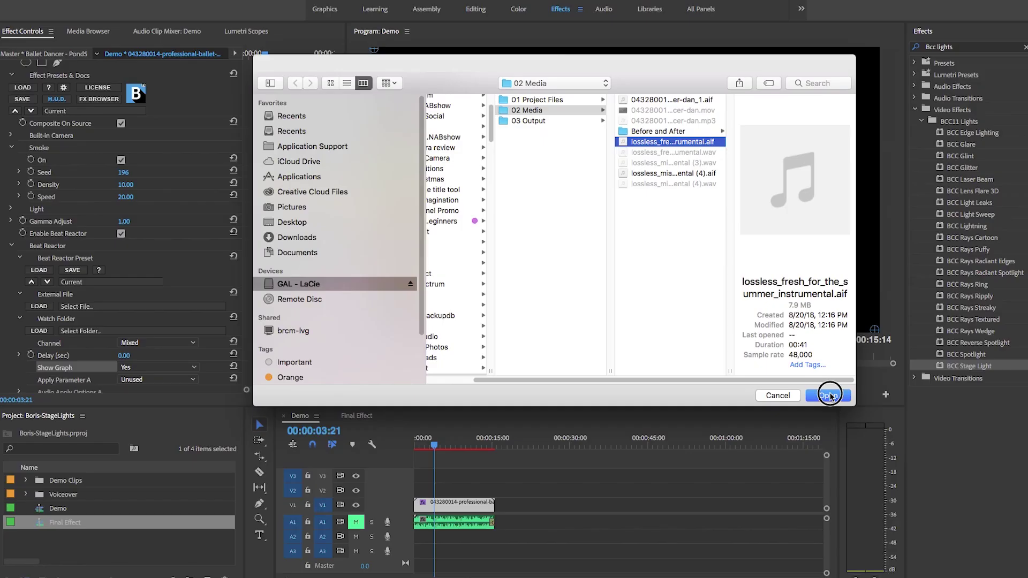
{"action": "left_click", "coordinate": [801, 475]}
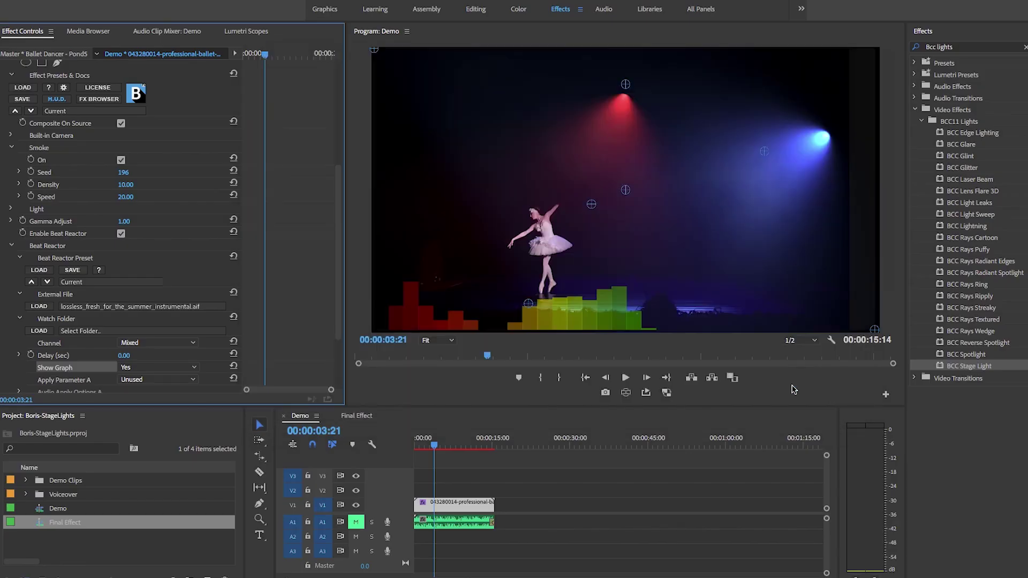
Unmute audio track A1 and play the sequence from the start to watch the Beat Reactor graph.
{"action": "left_click_drag", "start_coordinate": [437, 446], "coordinate": [409, 447]}
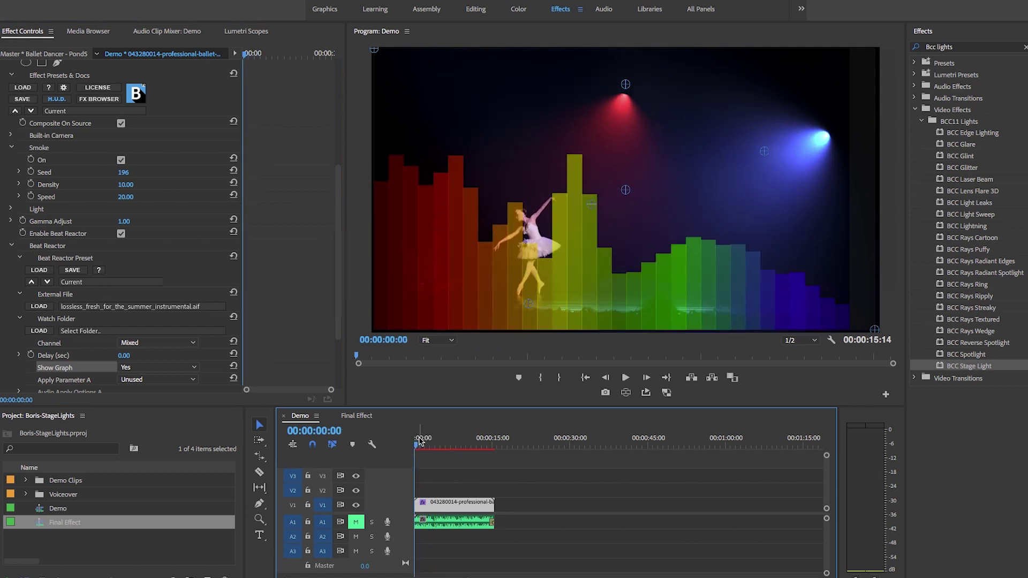
{"action": "key", "text": "space"}
{"action": "key", "text": "space"}
{"action": "left_click", "coordinate": [356, 522]}
{"action": "left_click_drag", "start_coordinate": [418, 445], "coordinate": [399, 444]}
{"action": "key", "text": "space"}
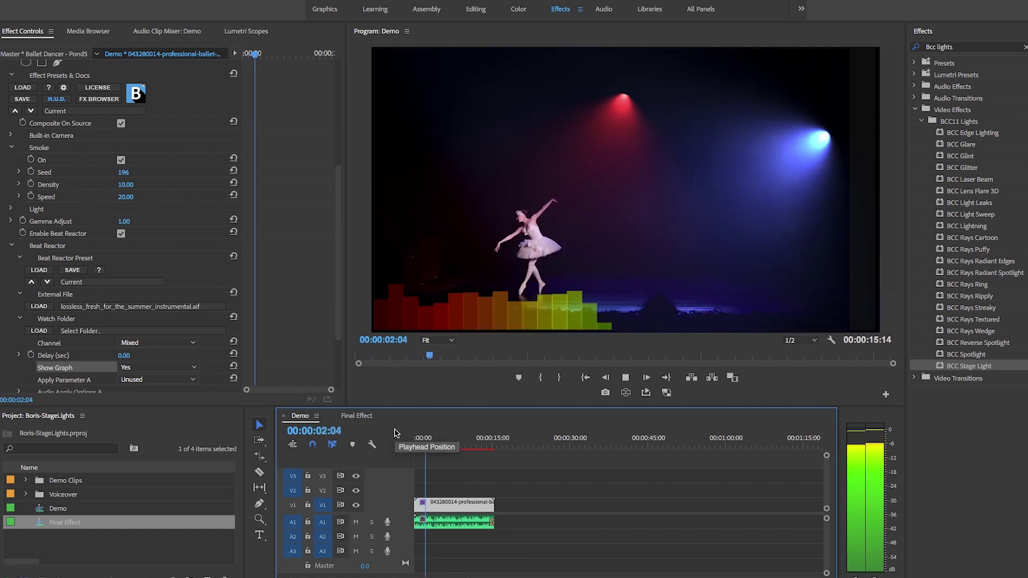
{"action": "key", "text": "space"}
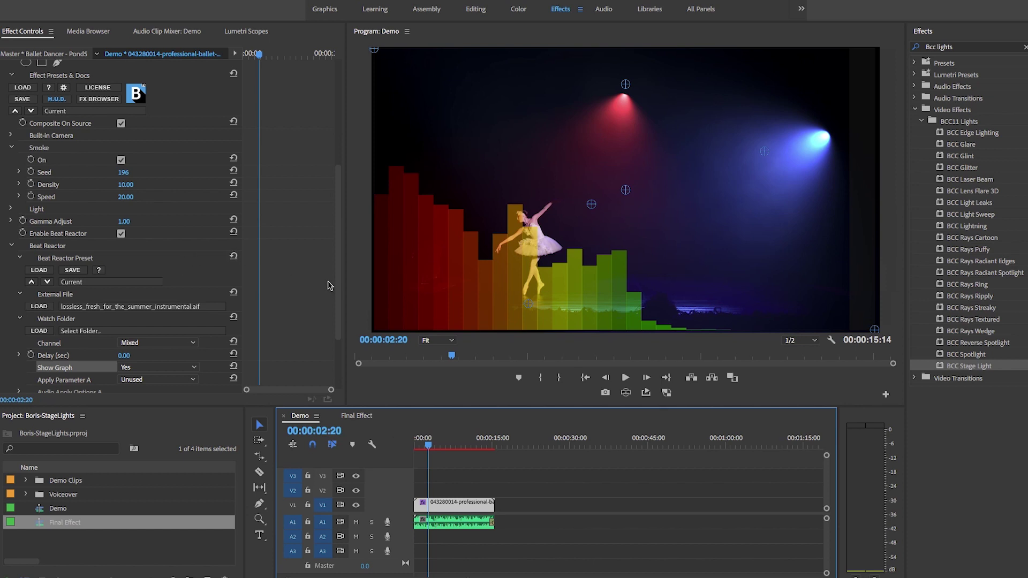
Set the Beat Reactor's Apply Parameter A to Master Intensity and play the sequence from the start.
{"action": "scroll", "coordinate": [321, 296], "scroll_direction": "down", "scroll_amount": 5}
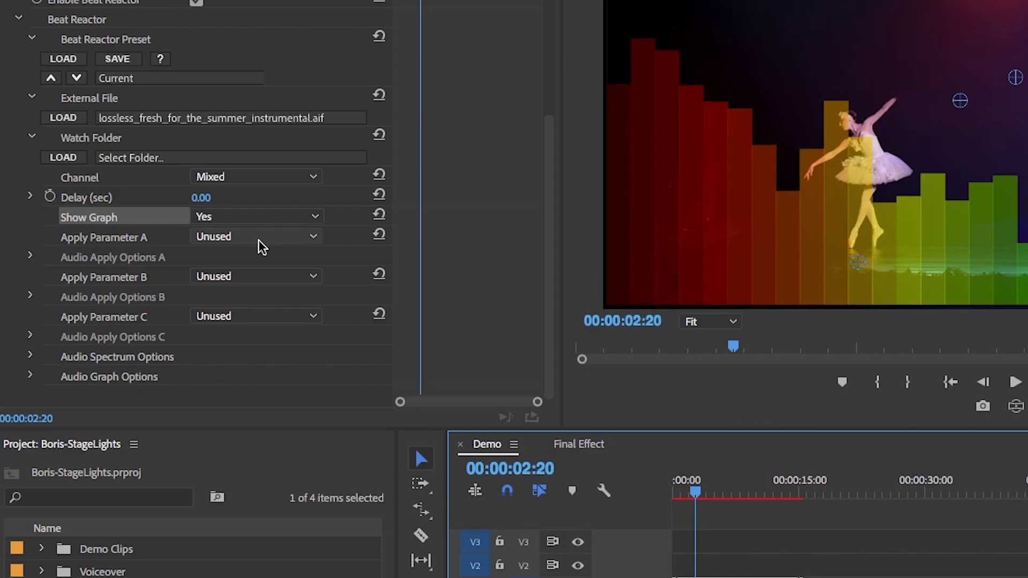
{"action": "left_click", "coordinate": [262, 238]}
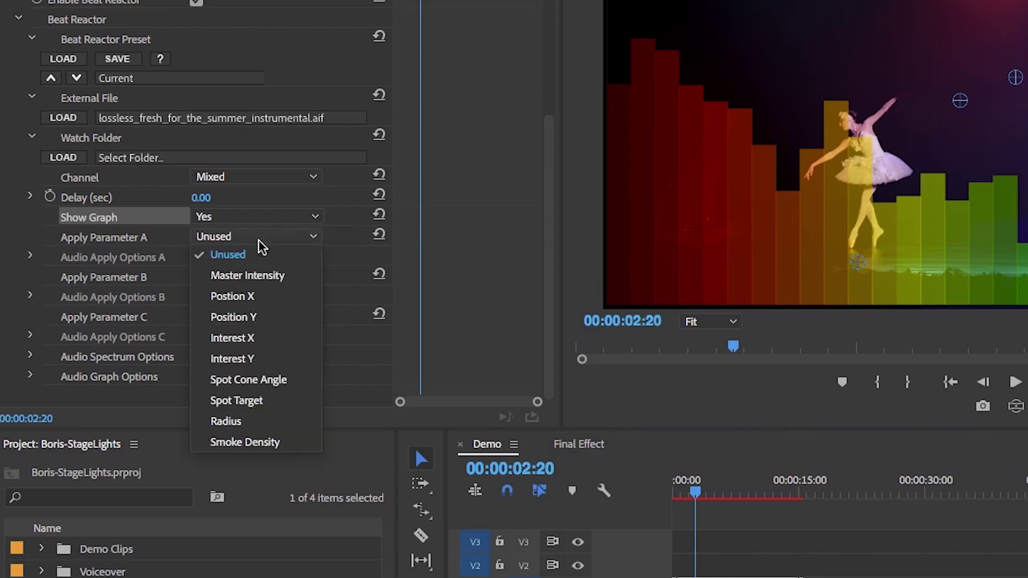
{"action": "left_click", "coordinate": [247, 278]}
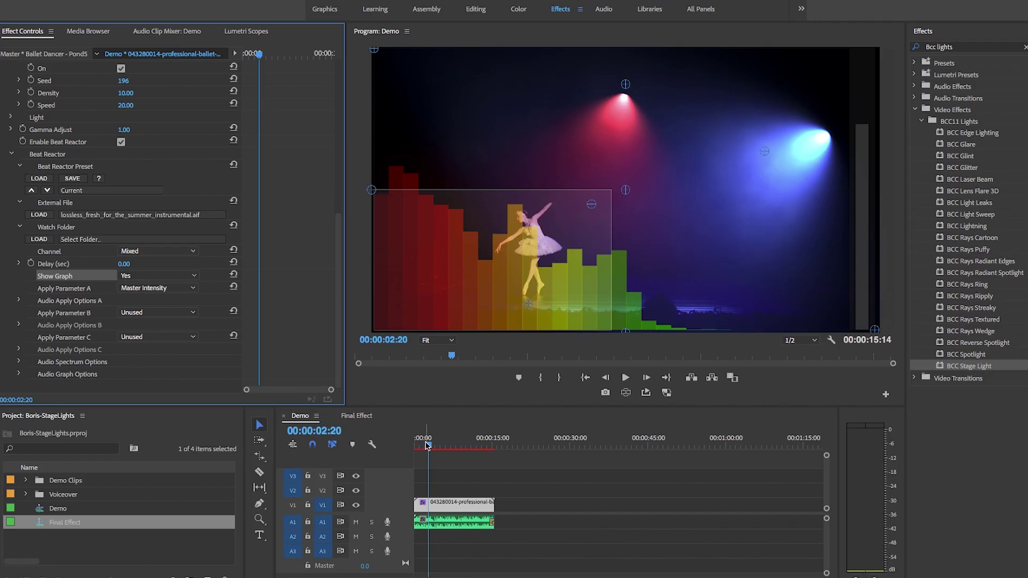
{"action": "left_click_drag", "start_coordinate": [737, 503], "coordinate": [641, 480]}
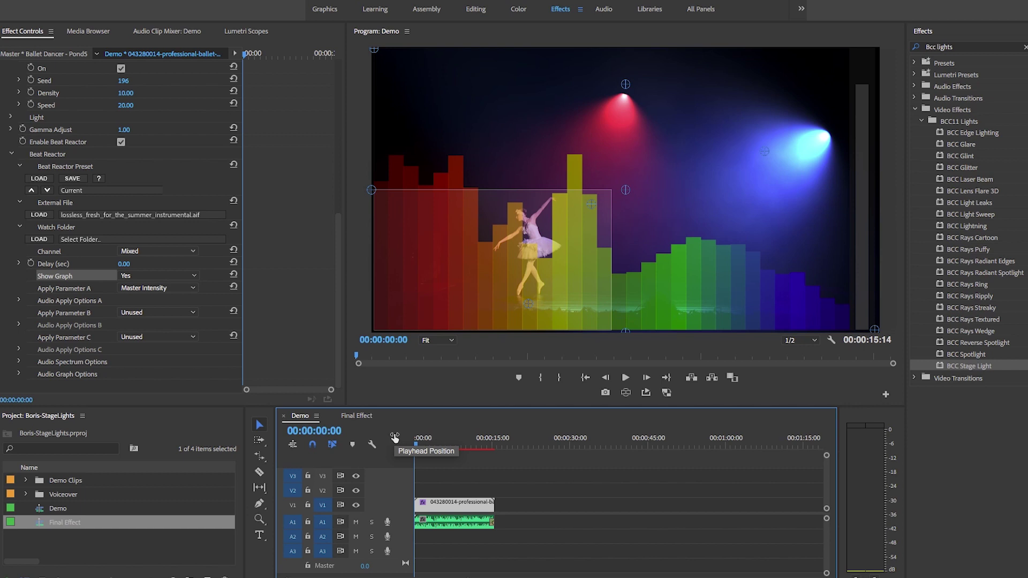
{"action": "key", "text": "space"}
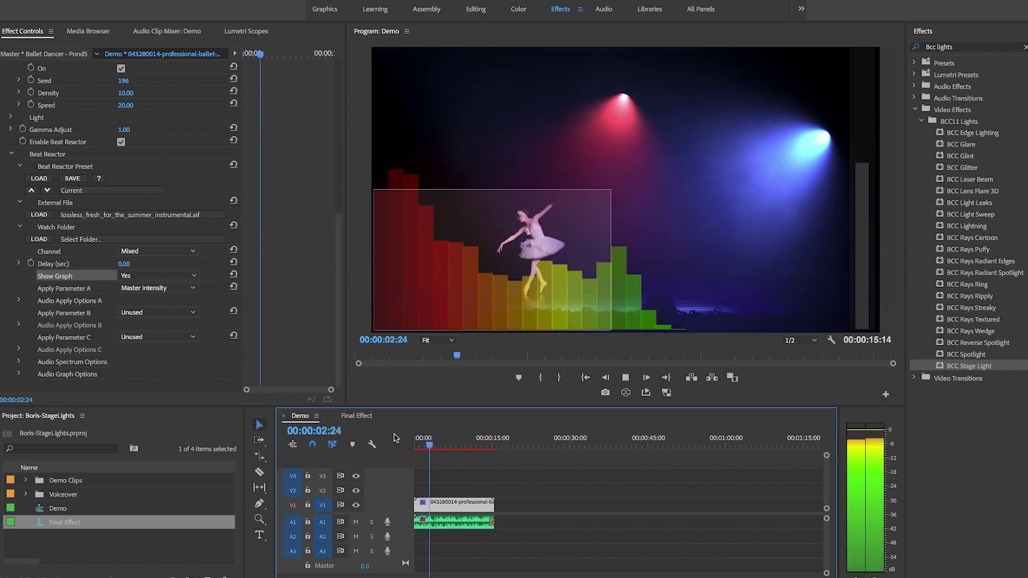
{"action": "key", "text": "space"}
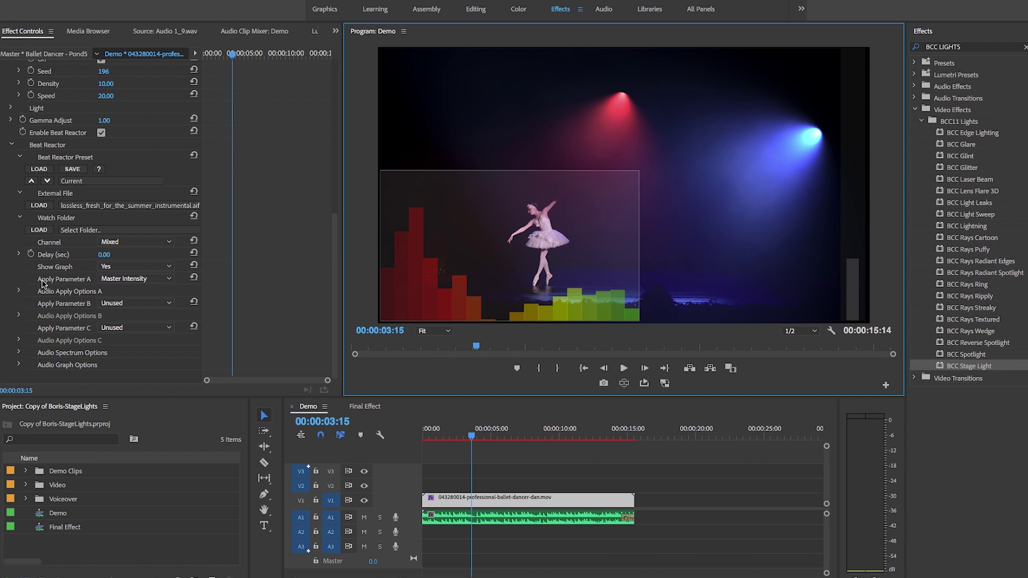
Narrow the sampler box in Audio Apply Options A by setting the X value of Sampler Corner 2 to 606.0.
{"action": "left_click", "coordinate": [18, 294]}
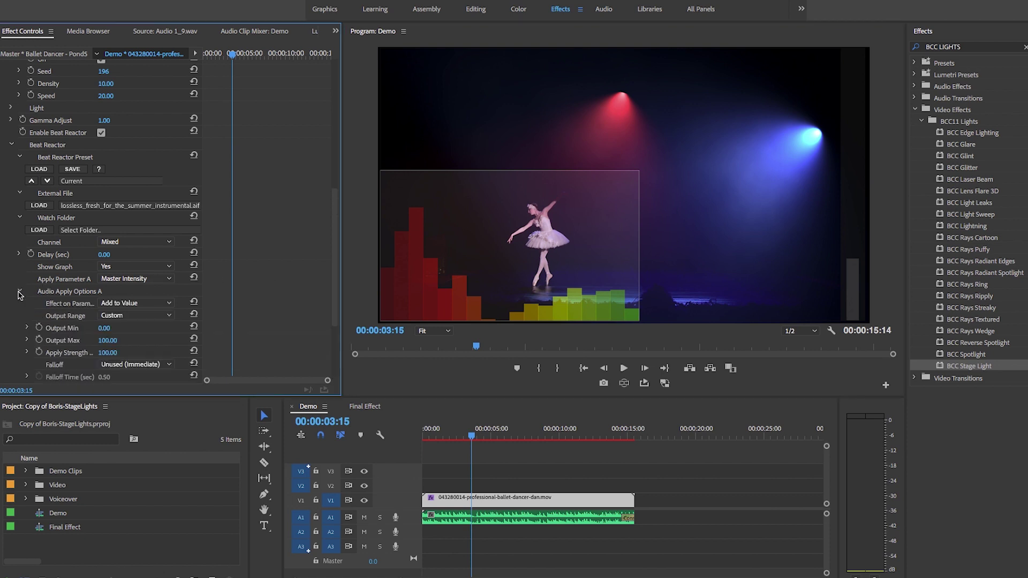
{"action": "scroll", "coordinate": [225, 317], "scroll_direction": "down", "scroll_amount": 3}
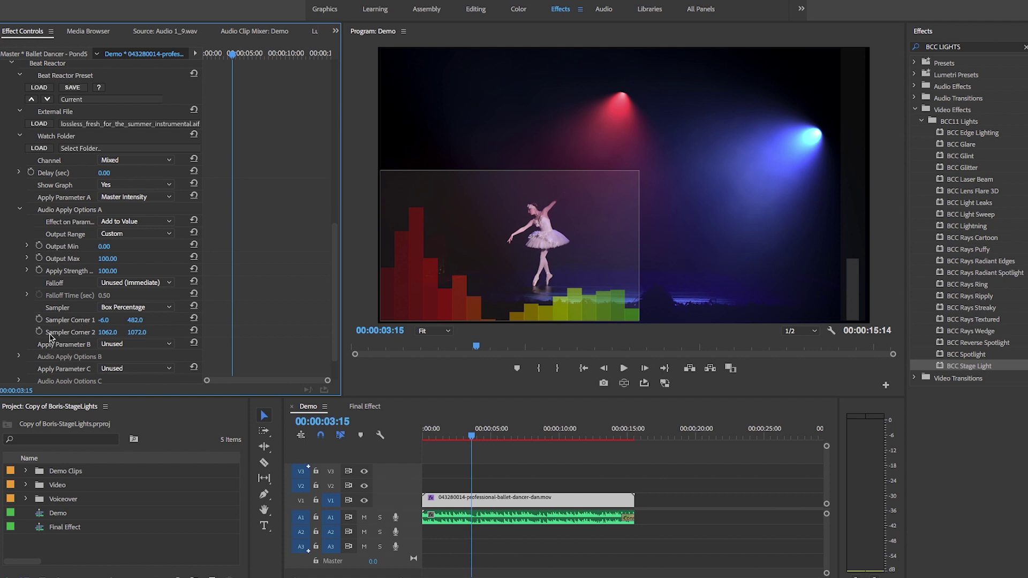
{"action": "left_click", "coordinate": [81, 335]}
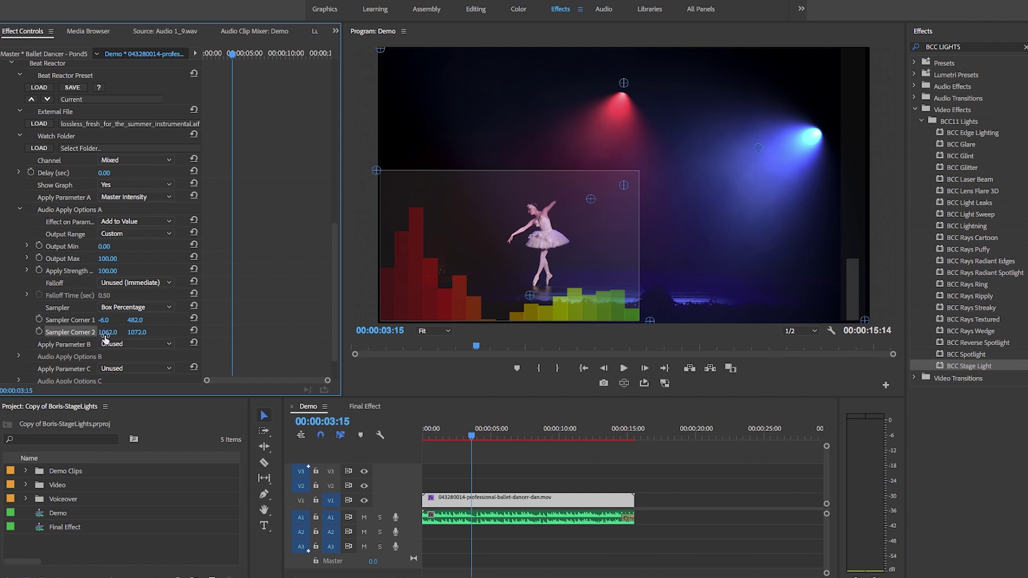
{"action": "left_click_drag", "start_coordinate": [107, 331], "coordinate": [7, 332]}
{"action": "left_click_drag", "start_coordinate": [105, 331], "coordinate": [80, 332]}
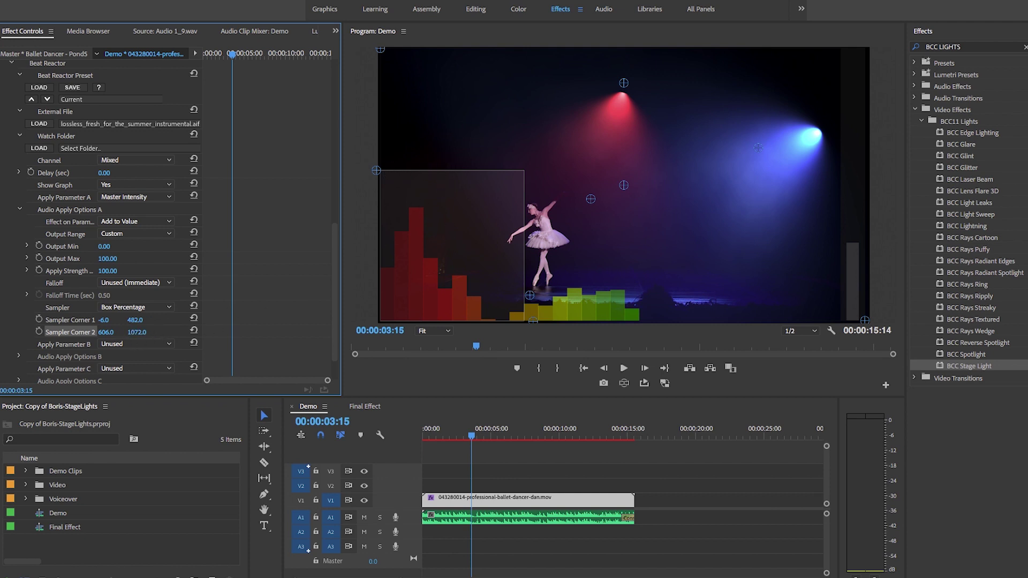
Lower the upper edge of the sampler box by setting the Y value of Sampler Corner 1 to 576.0.
{"action": "left_click", "coordinate": [138, 319]}
{"action": "type", "text": "573"}
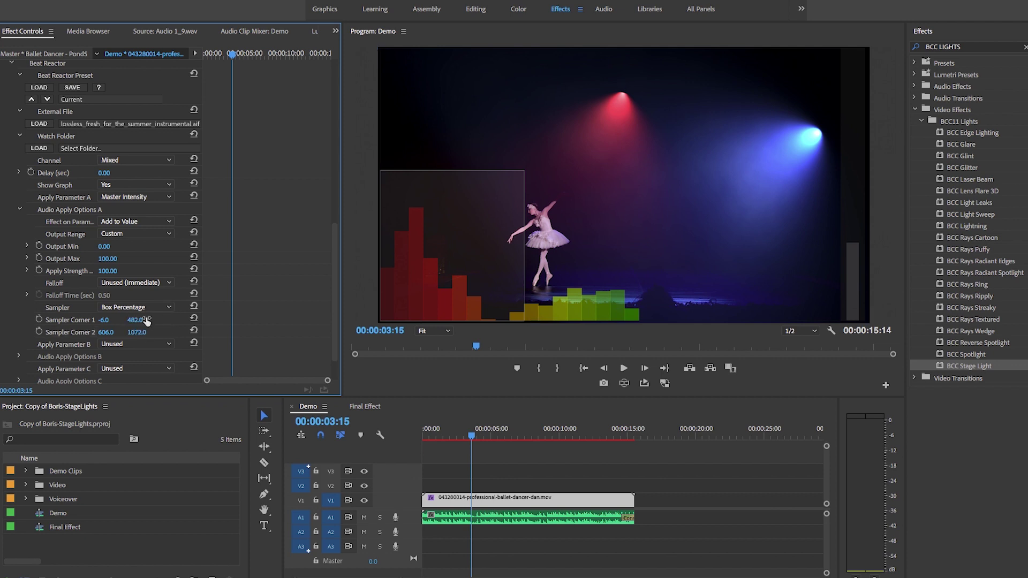
{"action": "key", "text": "Return"}
{"action": "key", "text": "Up"}
{"action": "key", "text": "Up"}
{"action": "key", "text": "Up"}
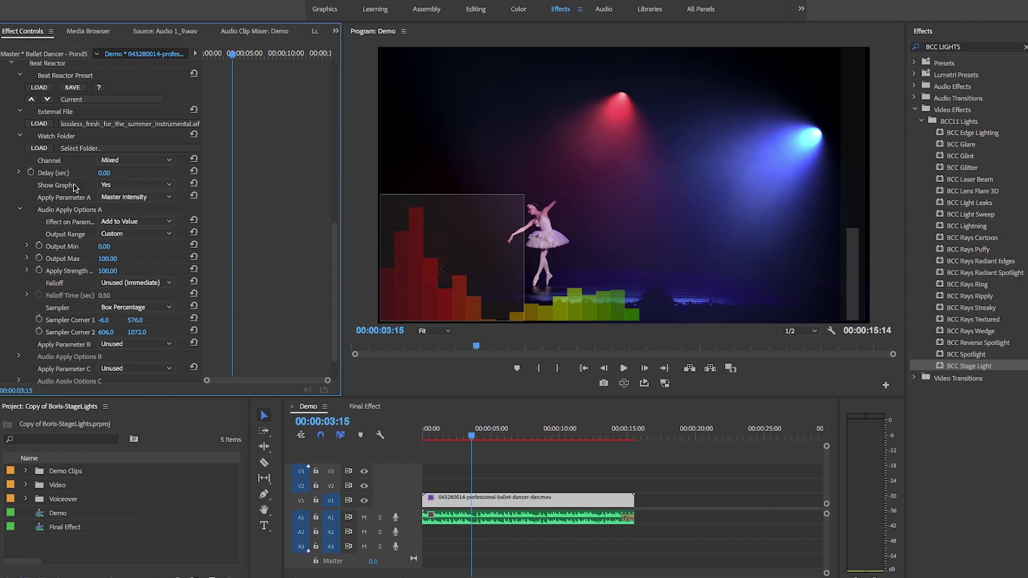
Set the Beat Reactor's Show Graph to No and play the sequence to preview the lights reacting to the music.
{"action": "left_click", "coordinate": [114, 185]}
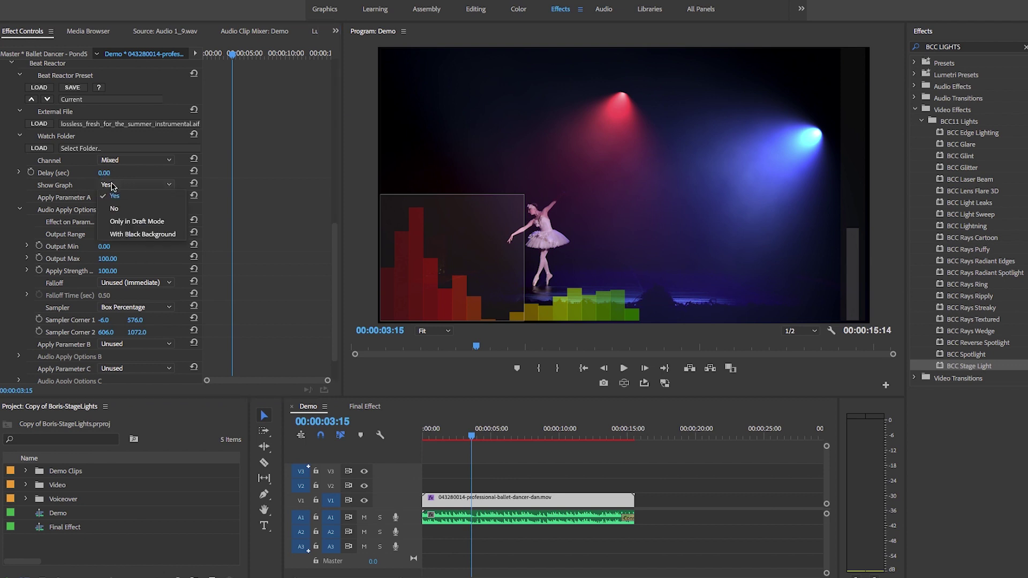
{"action": "left_click", "coordinate": [115, 208]}
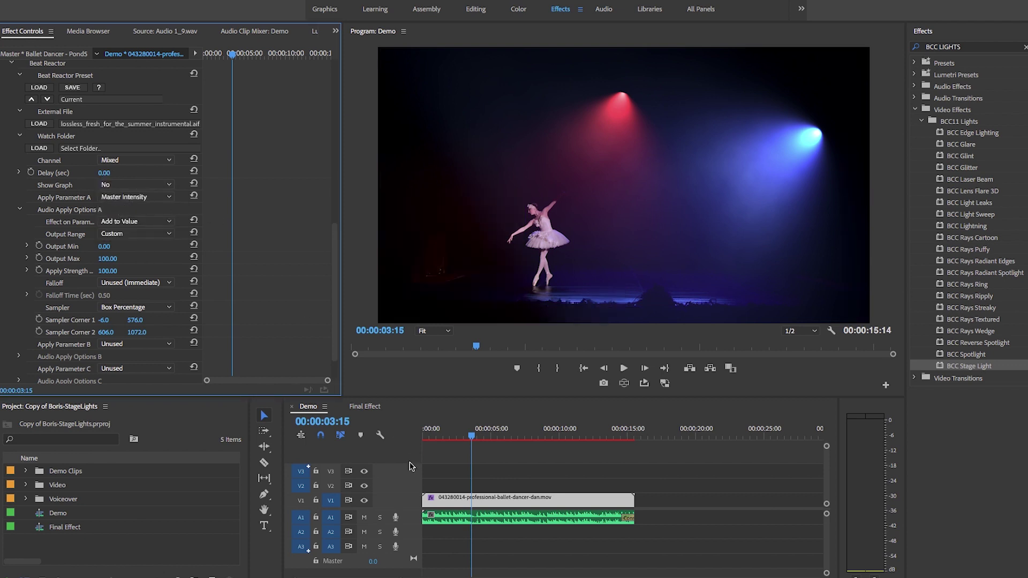
{"action": "left_click", "coordinate": [451, 439]}
{"action": "key", "text": "Home"}
{"action": "key", "text": "space"}
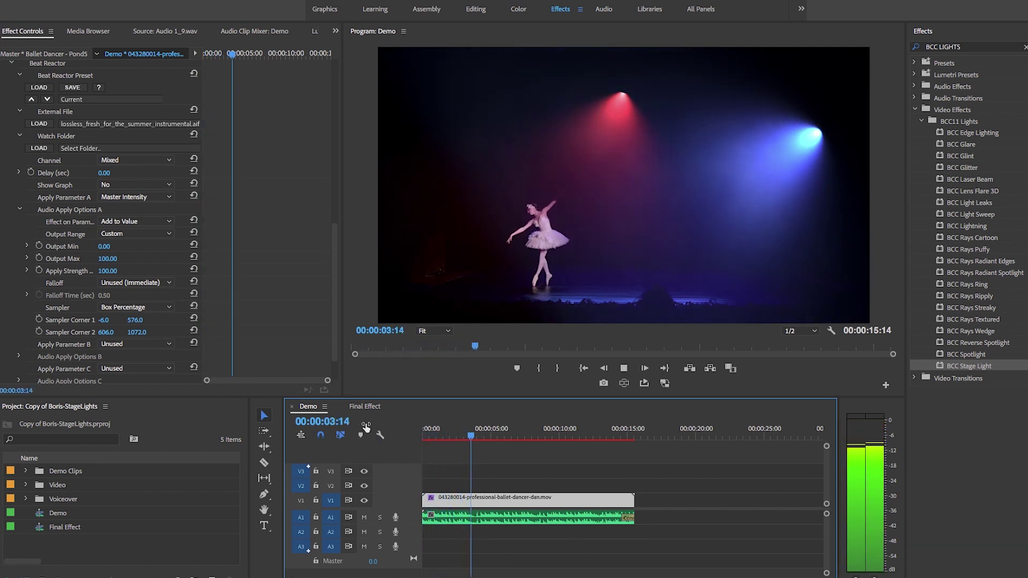
{"action": "key", "text": "space"}
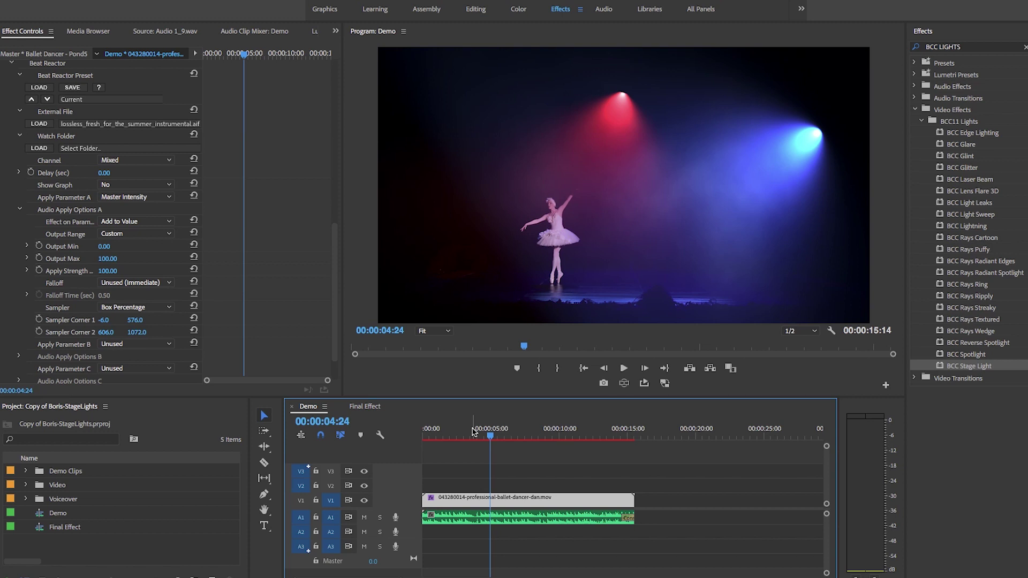
Move the playhead from the sequence start to 00:00:00:11, near the first beat in the audio waveform.
{"action": "left_click", "coordinate": [415, 432]}
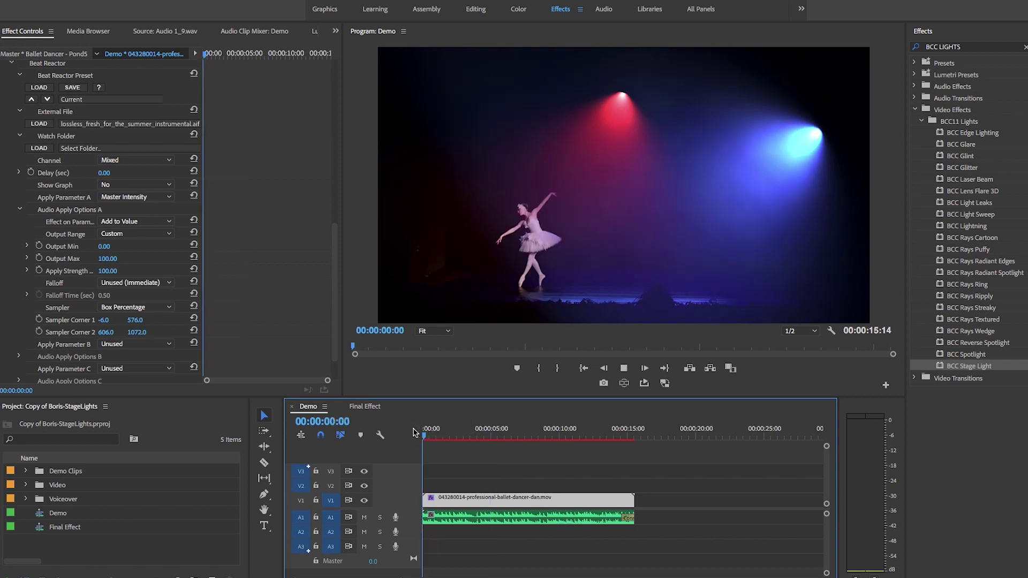
{"action": "key", "text": "space"}
{"action": "key", "text": "space"}
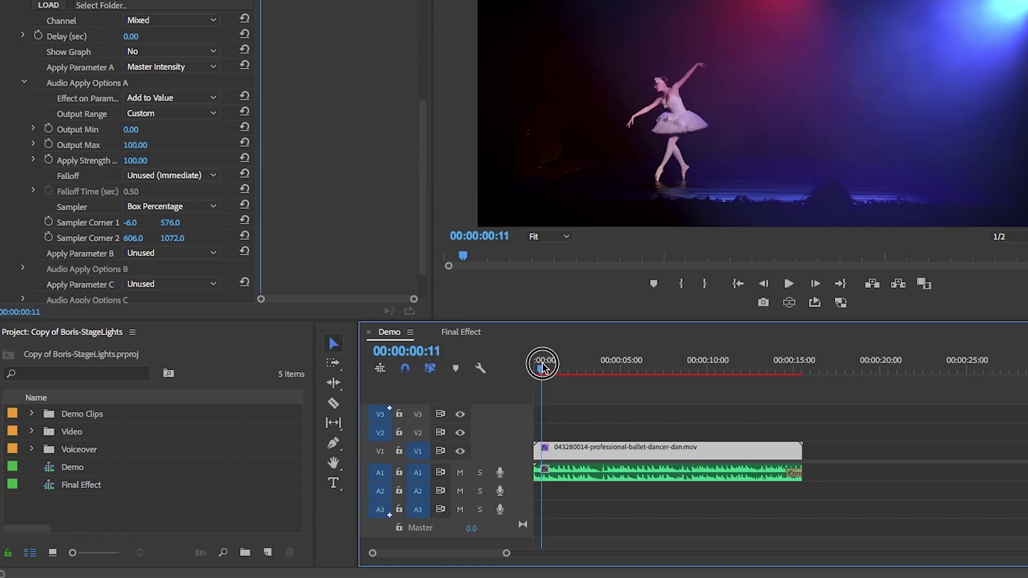
{"action": "left_click_drag", "start_coordinate": [505, 554], "coordinate": [461, 551]}
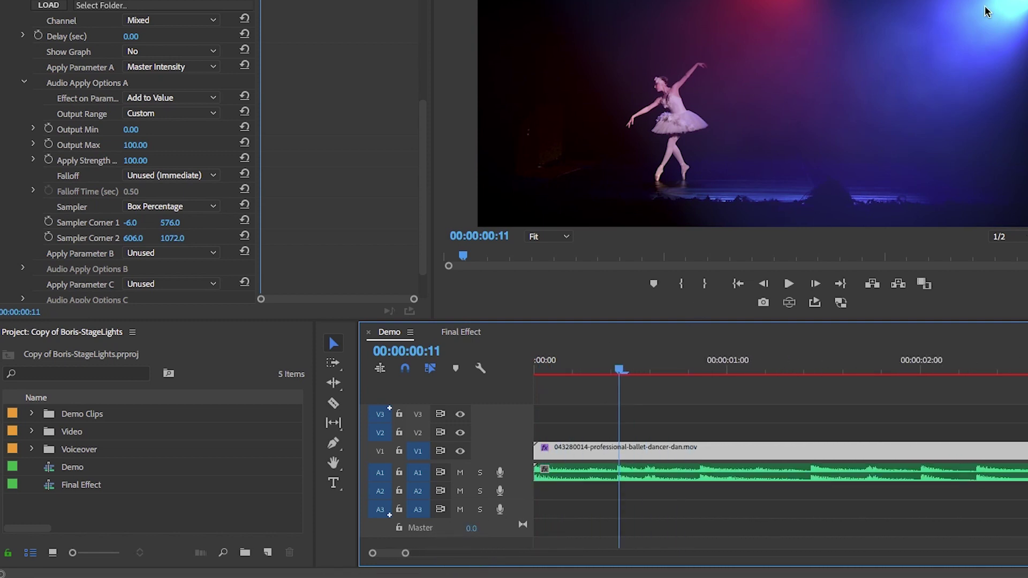
Collapse the Audio Apply Options A, Beat Reactor and Smoke groups, and expand the Light group to reach Light Source 1.
{"action": "left_click", "coordinate": [24, 82]}
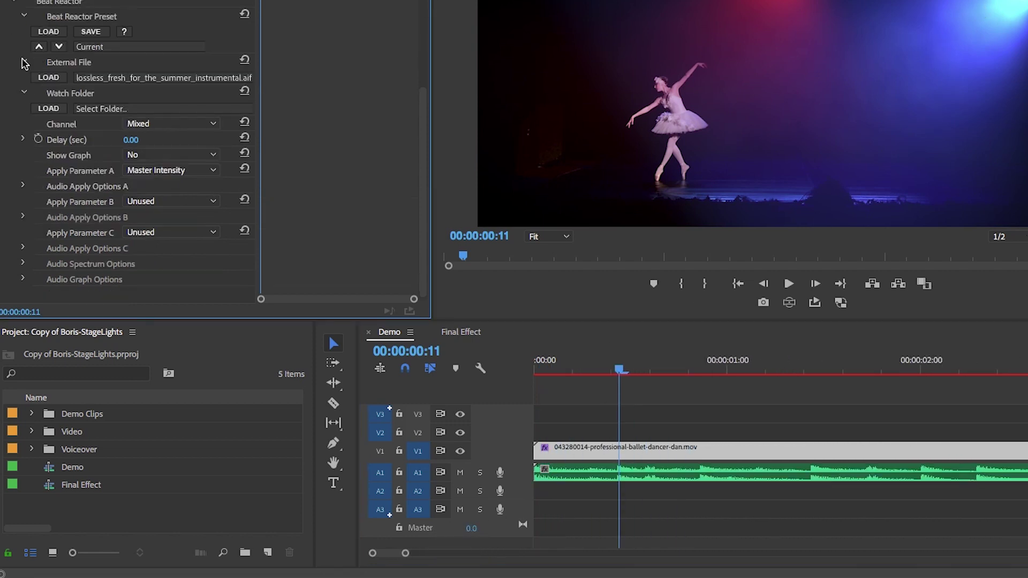
{"action": "left_click", "coordinate": [14, 2]}
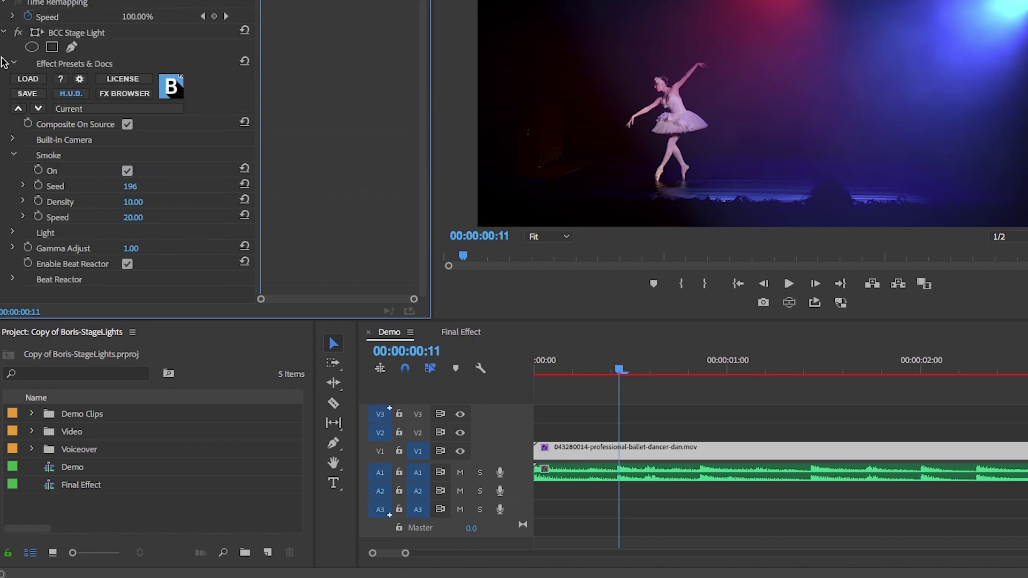
{"action": "left_click", "coordinate": [11, 155]}
{"action": "left_click", "coordinate": [13, 232]}
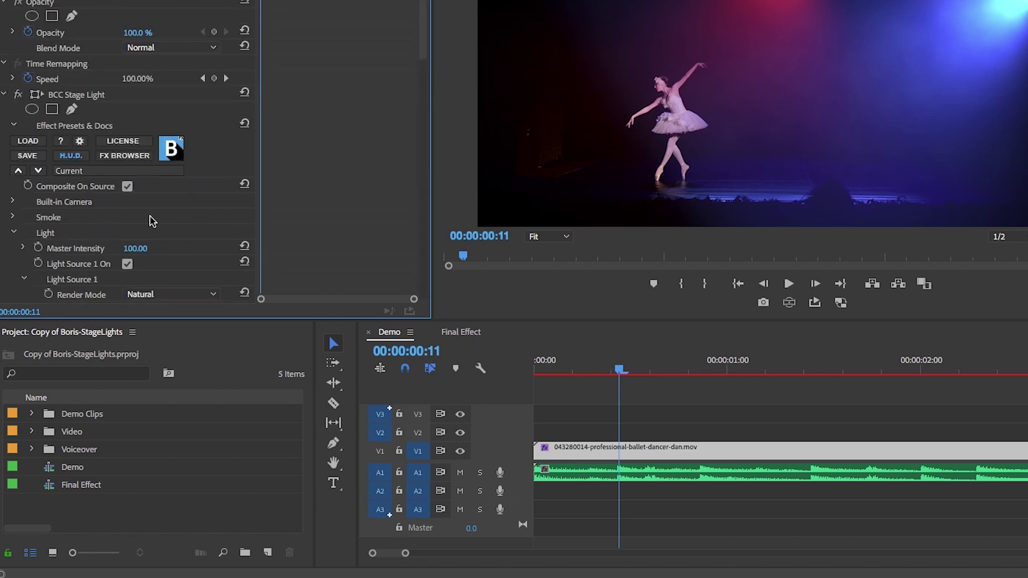
{"action": "scroll", "coordinate": [138, 194], "scroll_direction": "down", "scroll_amount": 5}
{"action": "scroll", "coordinate": [138, 194], "scroll_direction": "down", "scroll_amount": 2}
{"action": "left_click", "coordinate": [70, 56]}
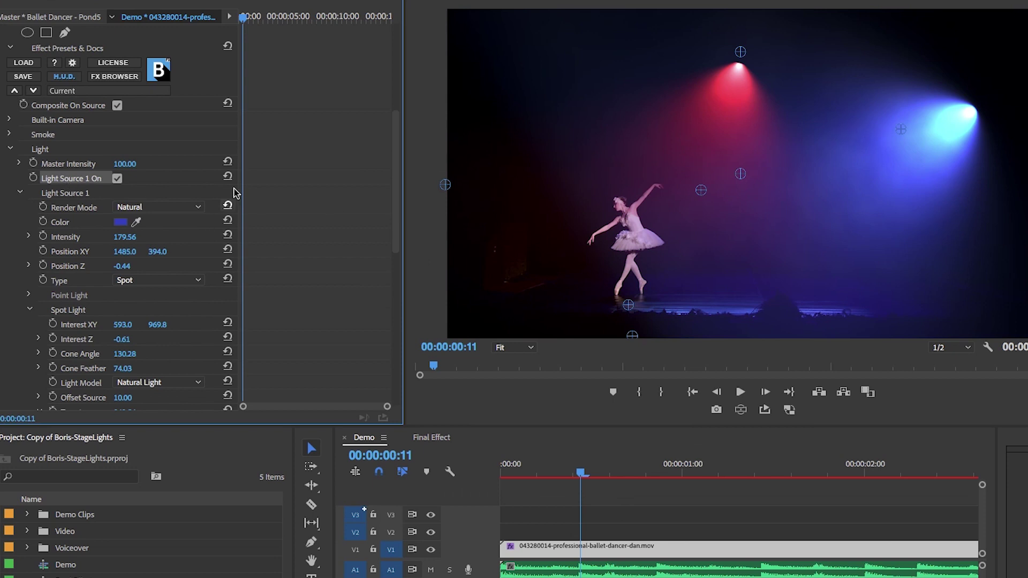
Enable keyframing for Light Source 1's Intensity at 00:00:00:15.
{"action": "left_click_drag", "start_coordinate": [245, 411], "coordinate": [273, 412]}
{"action": "left_click_drag", "start_coordinate": [582, 472], "coordinate": [610, 471]}
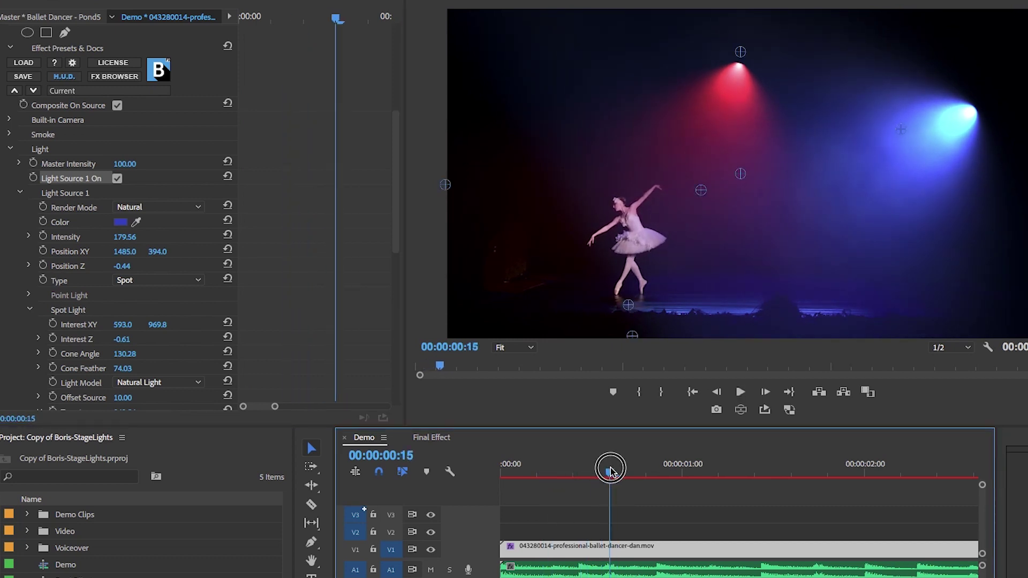
{"action": "left_click", "coordinate": [43, 237]}
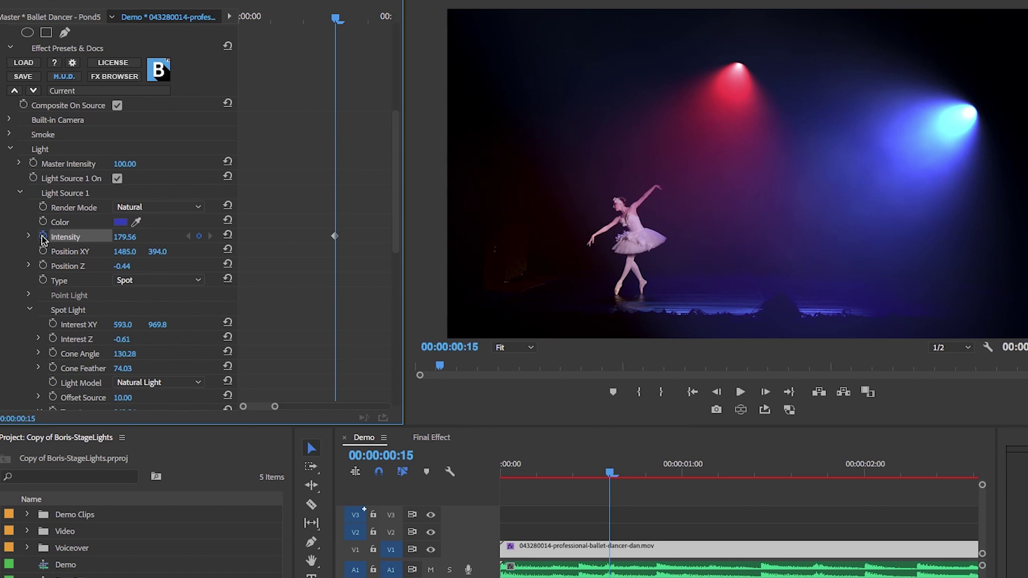
Add a keyframe one frame earlier, at 00:00:00:14, with Light Source 1's Intensity set to 0.
{"action": "key", "text": "Left"}
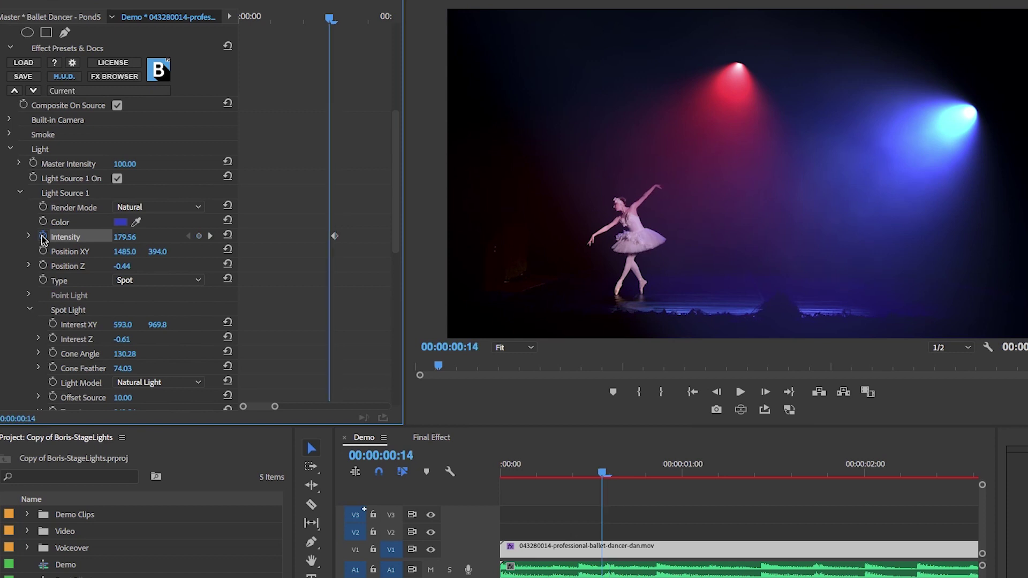
{"action": "left_click", "coordinate": [132, 235]}
{"action": "type", "text": "0"}
{"action": "key", "text": "Return"}
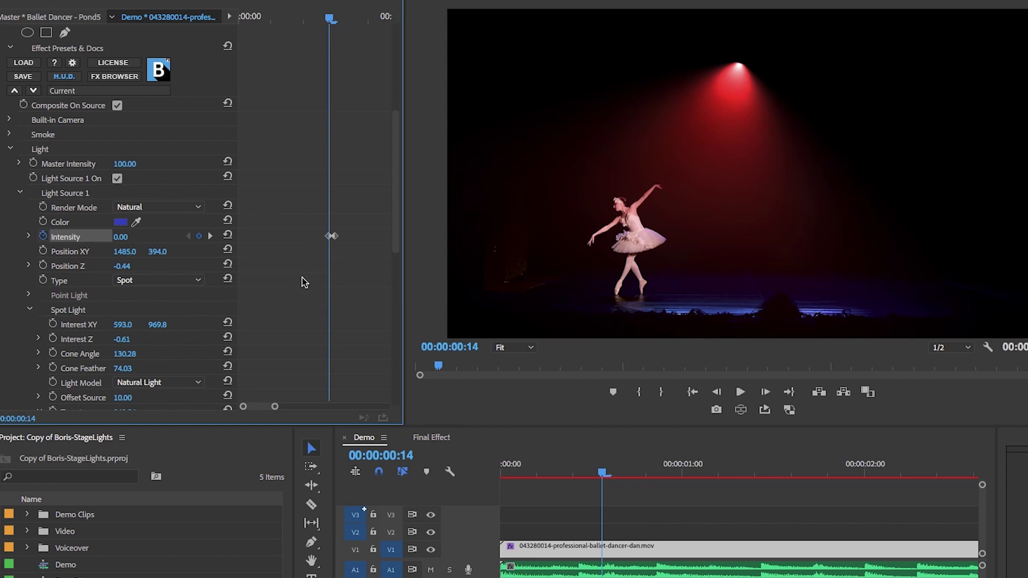
Enable keyframing for Light Source 2's Intensity at 00:00:01:18.
{"action": "left_click_drag", "start_coordinate": [646, 466], "coordinate": [821, 467]}
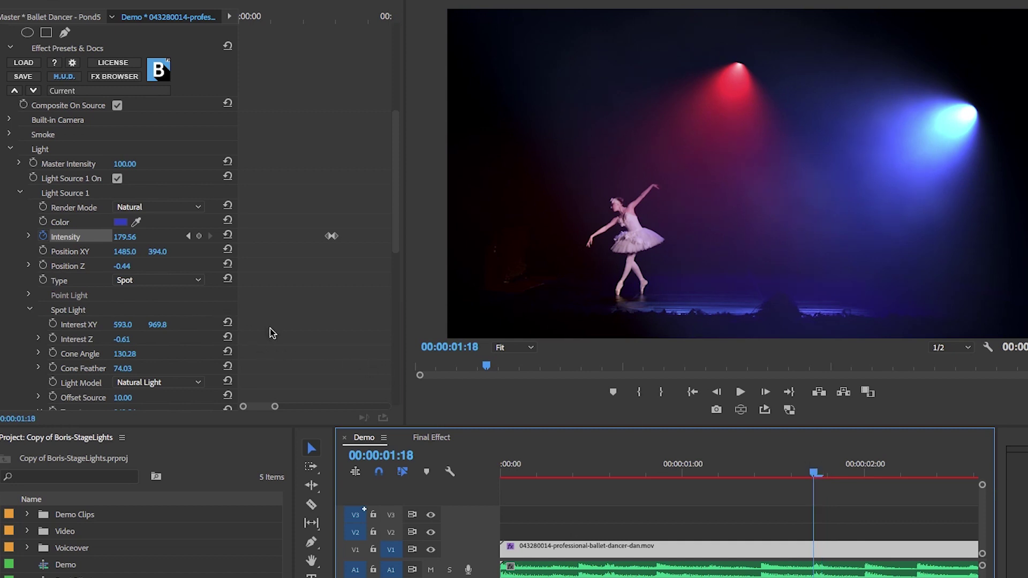
{"action": "scroll", "coordinate": [270, 337], "scroll_direction": "down", "scroll_amount": 5}
{"action": "scroll", "coordinate": [272, 336], "scroll_direction": "down", "scroll_amount": 4}
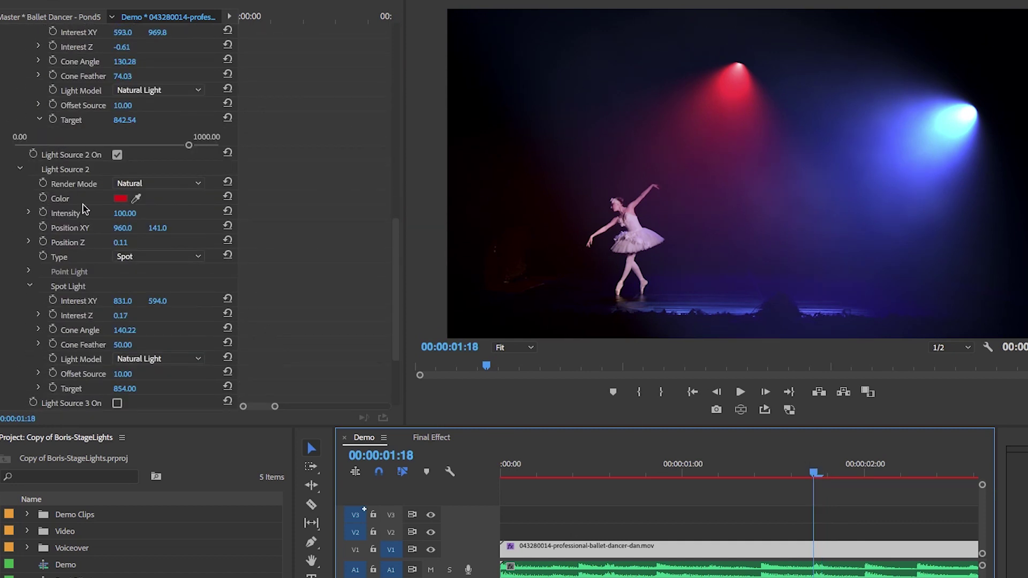
{"action": "left_click_drag", "start_coordinate": [275, 406], "coordinate": [314, 407]}
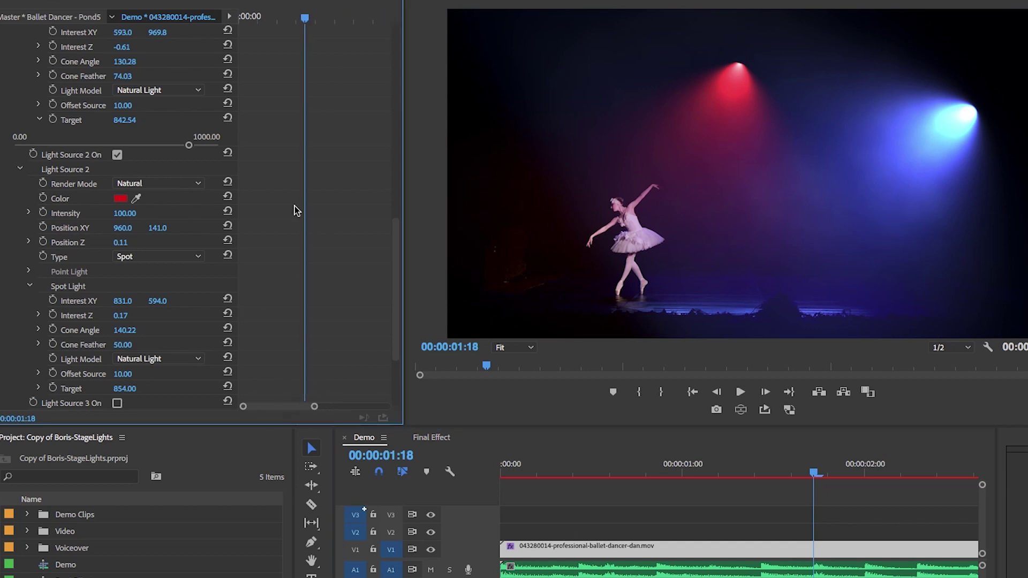
{"action": "left_click", "coordinate": [43, 213]}
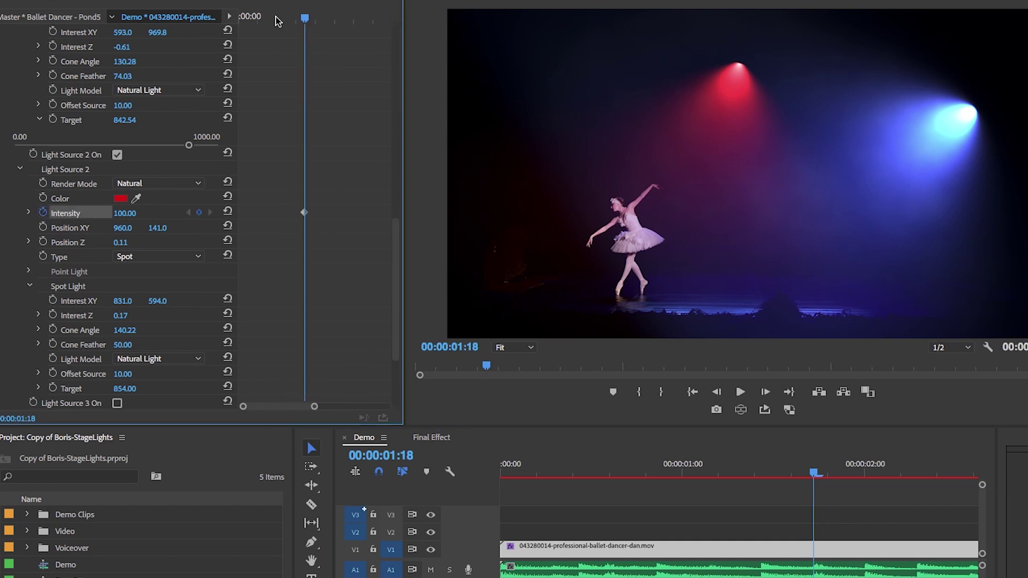
Add a keyframe one frame earlier, at 00:00:01:17, with Light Source 2's Intensity set to 0.
{"action": "key", "text": "Left"}
{"action": "left_click", "coordinate": [130, 213]}
{"action": "type", "text": "0"}
{"action": "key", "text": "Return"}
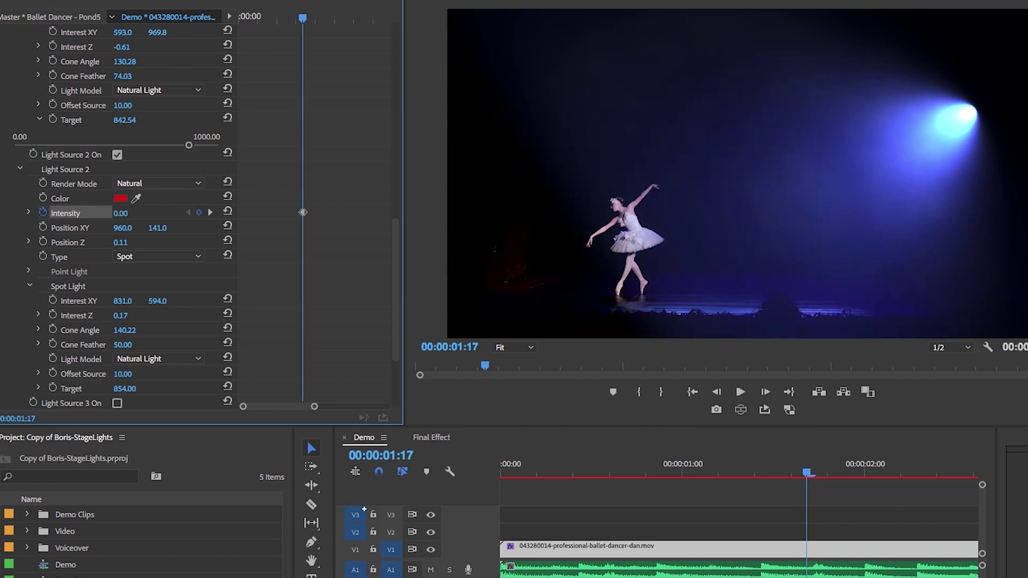
Play the sequence from the start to check the keyframed switch-on of both lights.
{"action": "key", "text": "minus"}
{"action": "key", "text": "minus"}
{"action": "key", "text": "minus"}
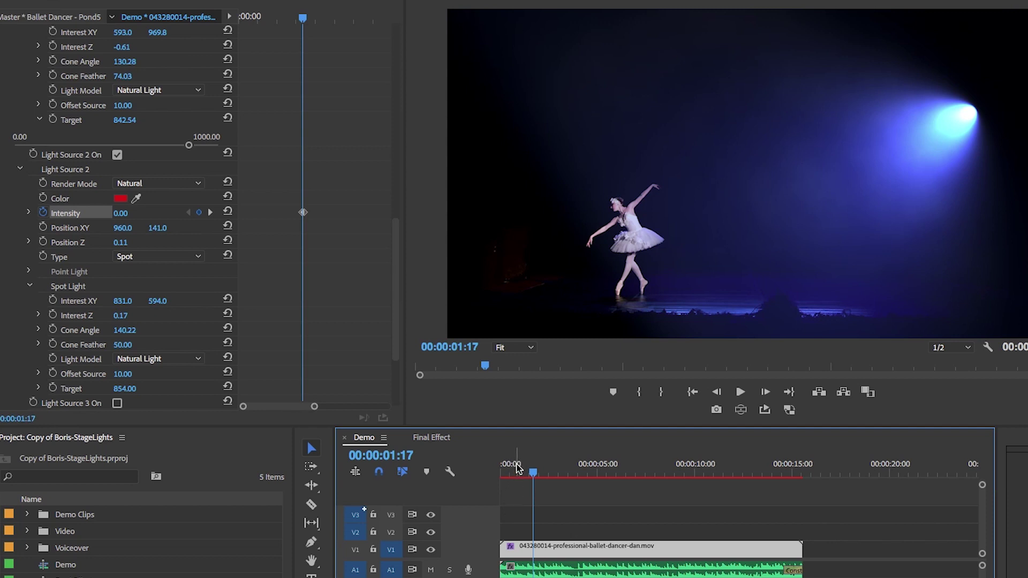
{"action": "left_click", "coordinate": [502, 467]}
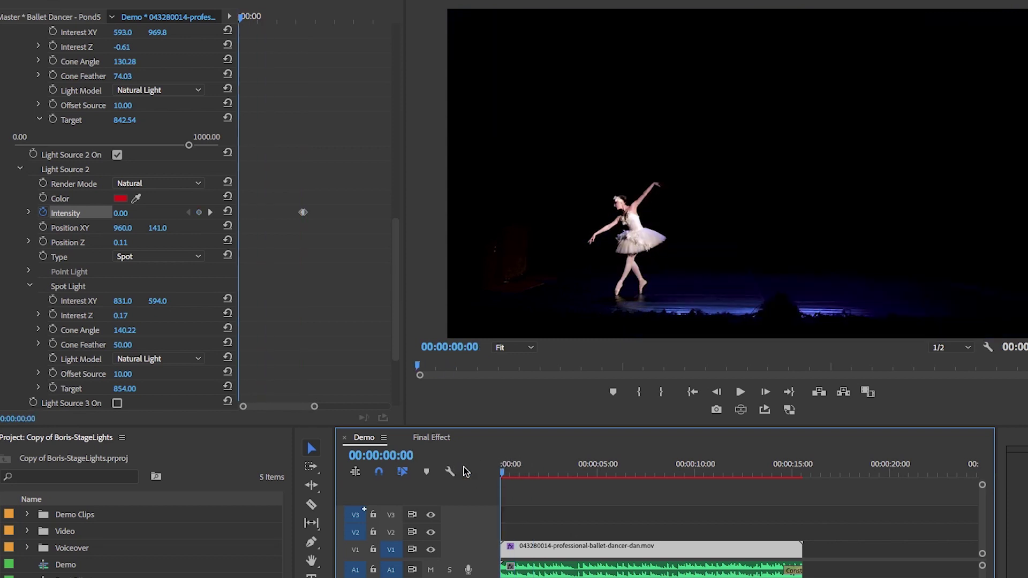
{"action": "key", "text": "space"}
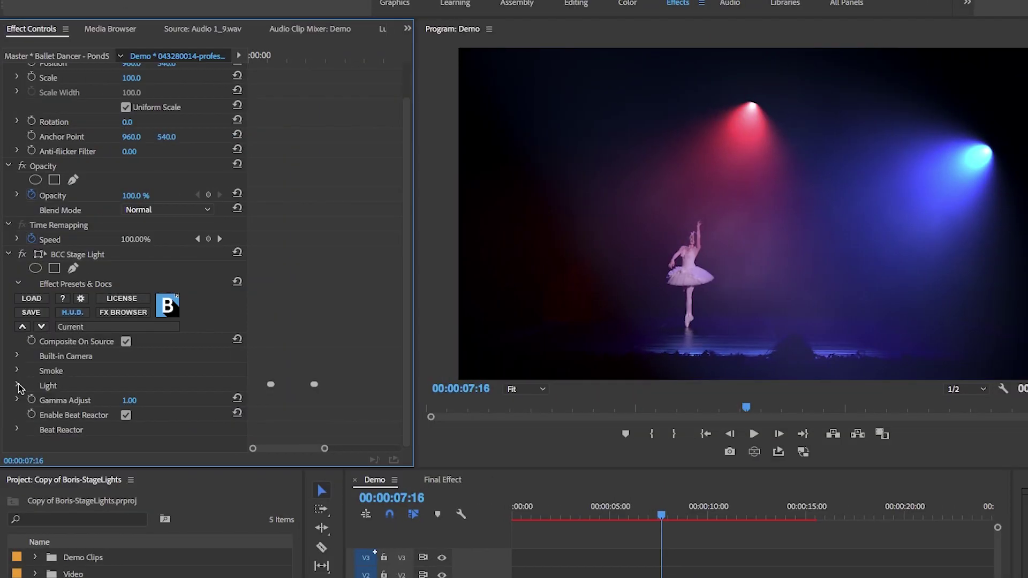
Expand the Light group of BCC Stage Light to show its light source settings.
{"action": "left_click", "coordinate": [19, 386]}
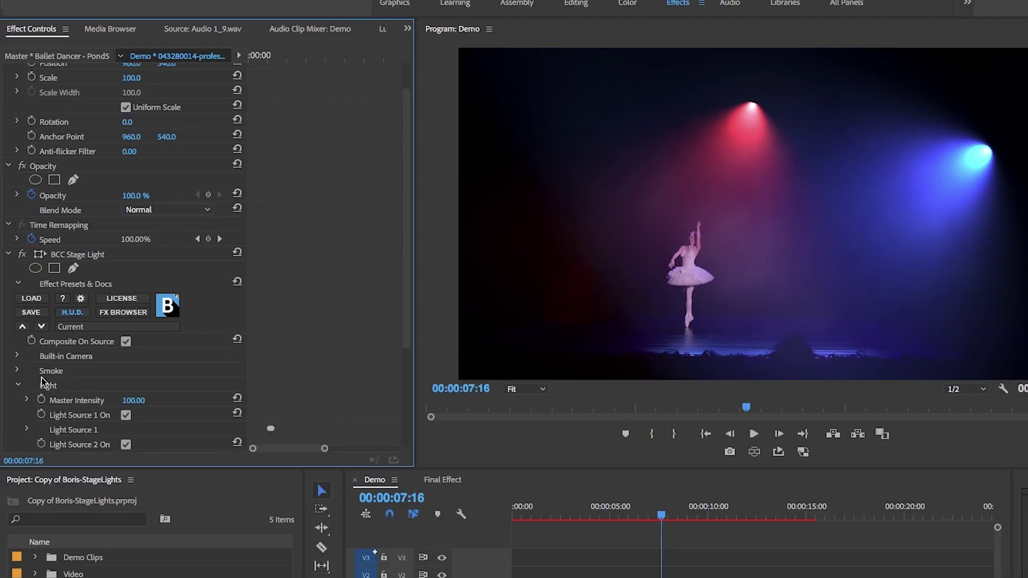
{"action": "scroll", "coordinate": [119, 361], "scroll_direction": "down", "scroll_amount": 5}
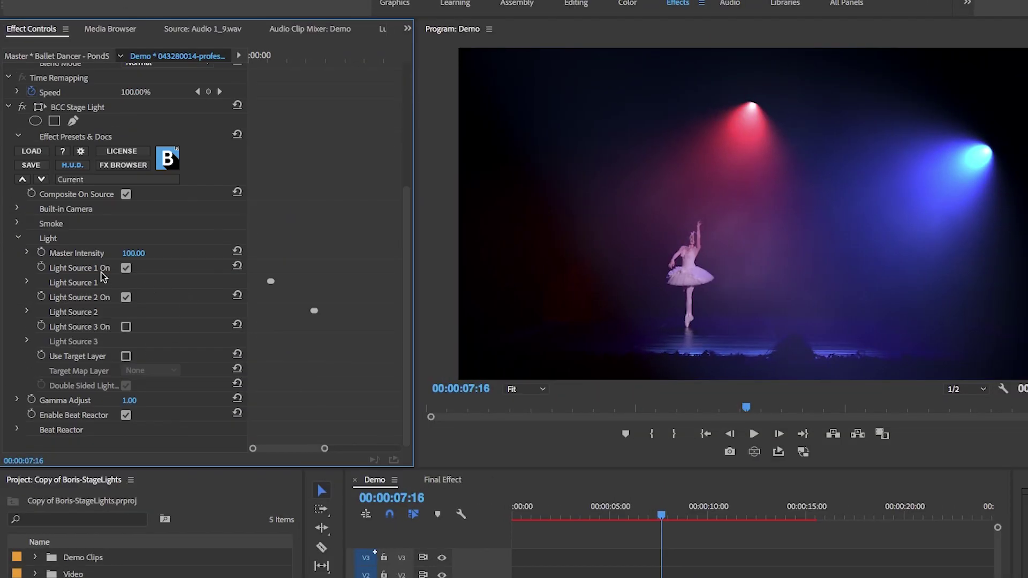